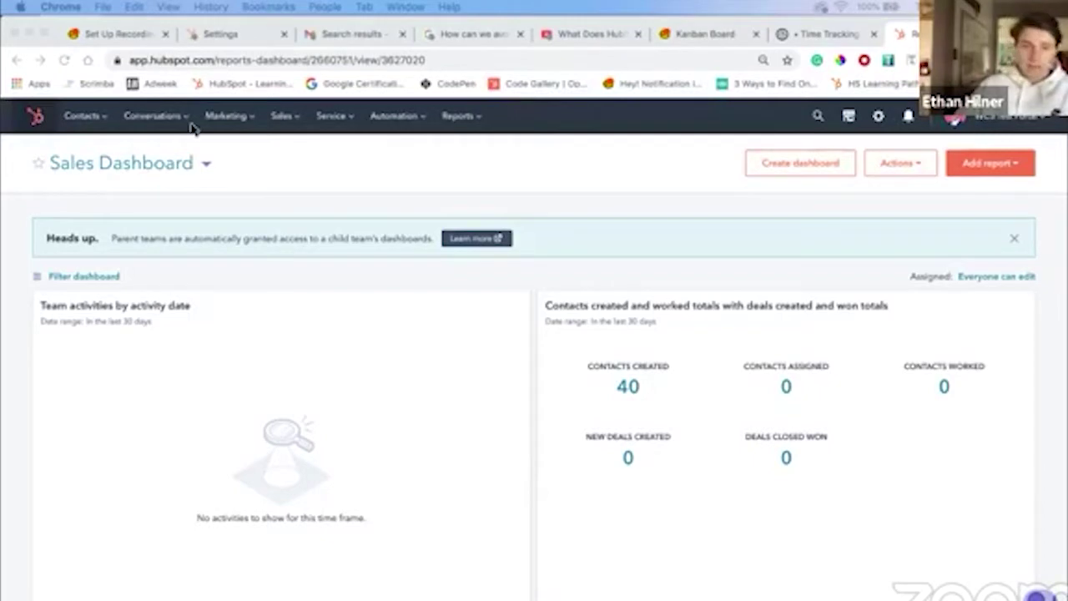
Open the existing Test Zoom Webinar Webhook workflow from the automation workflows.
{"action": "left_click", "coordinate": [234, 117]}
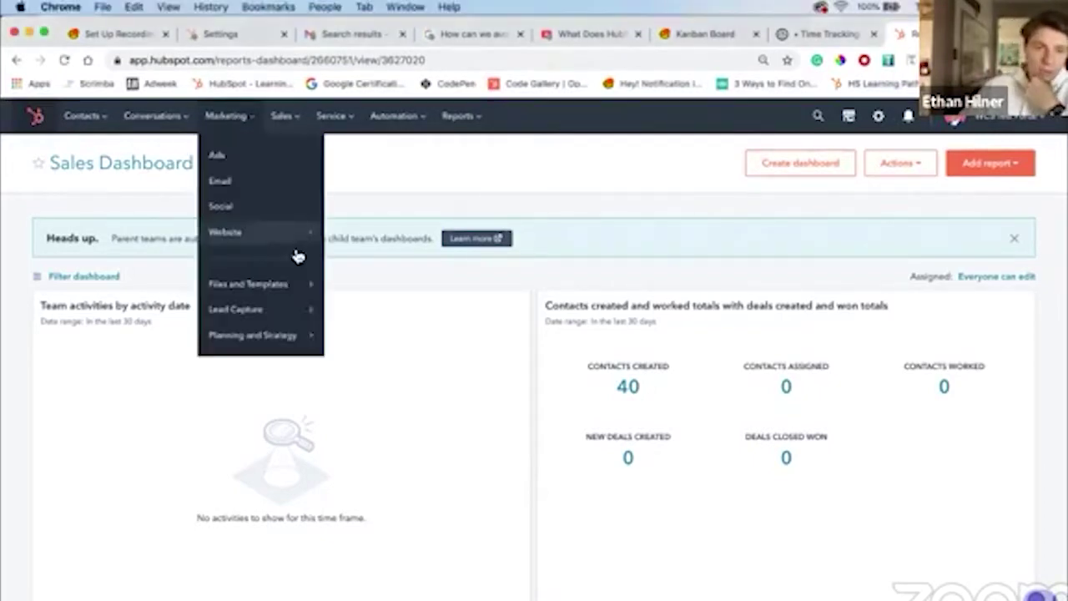
{"action": "mouse_move", "coordinate": [298, 250]}
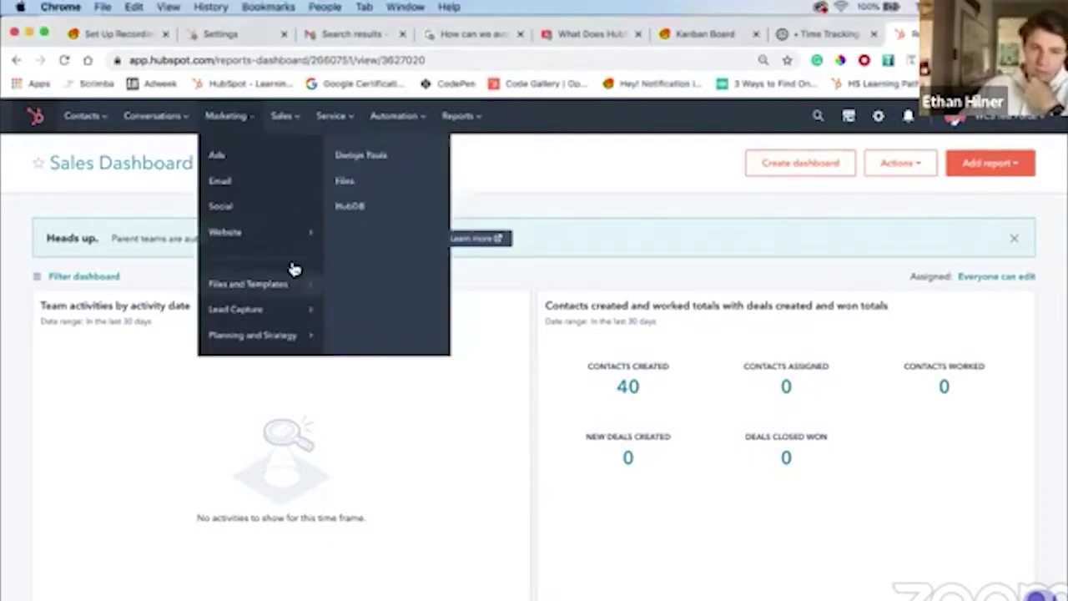
{"action": "left_click", "coordinate": [384, 121]}
{"action": "left_click", "coordinate": [449, 184]}
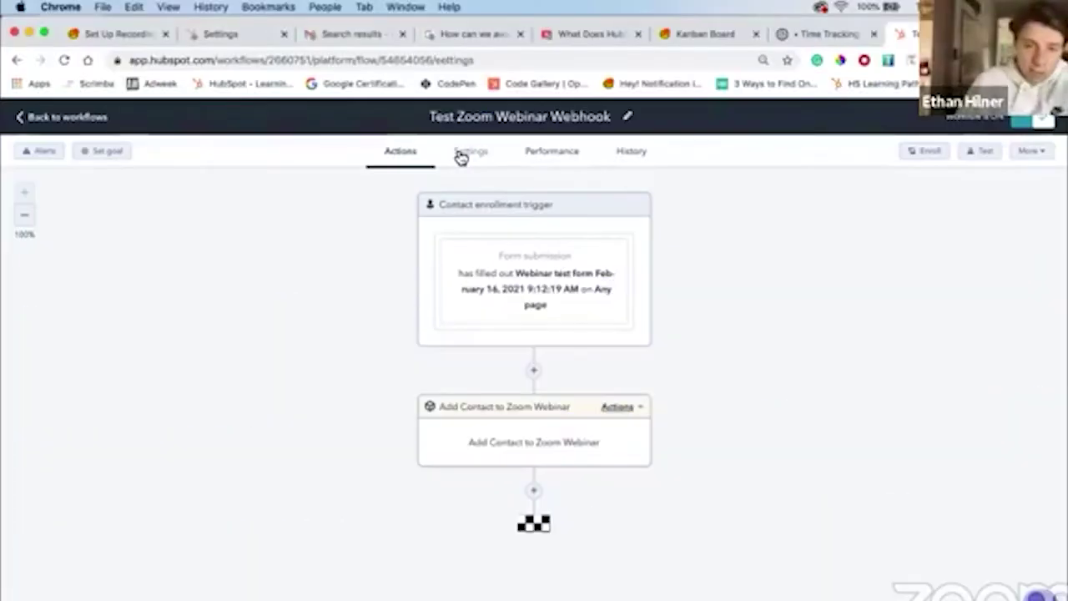
Review the webhook workflow's general settings, its form submission enrollment trigger and its Add Contact to Zoom Webinar action.
{"action": "left_click", "coordinate": [464, 152]}
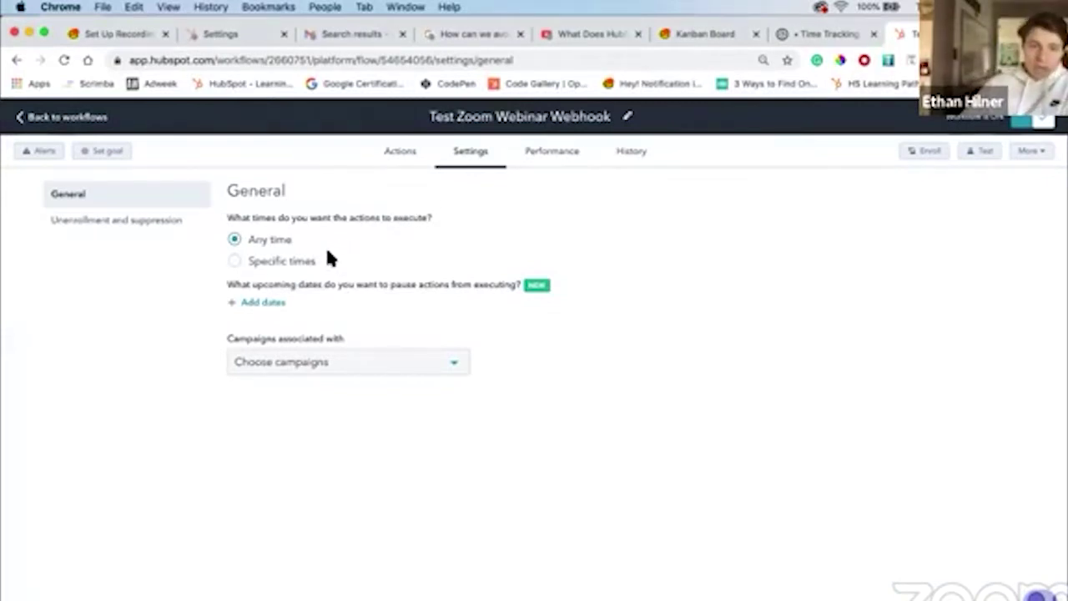
{"action": "left_click", "coordinate": [426, 156]}
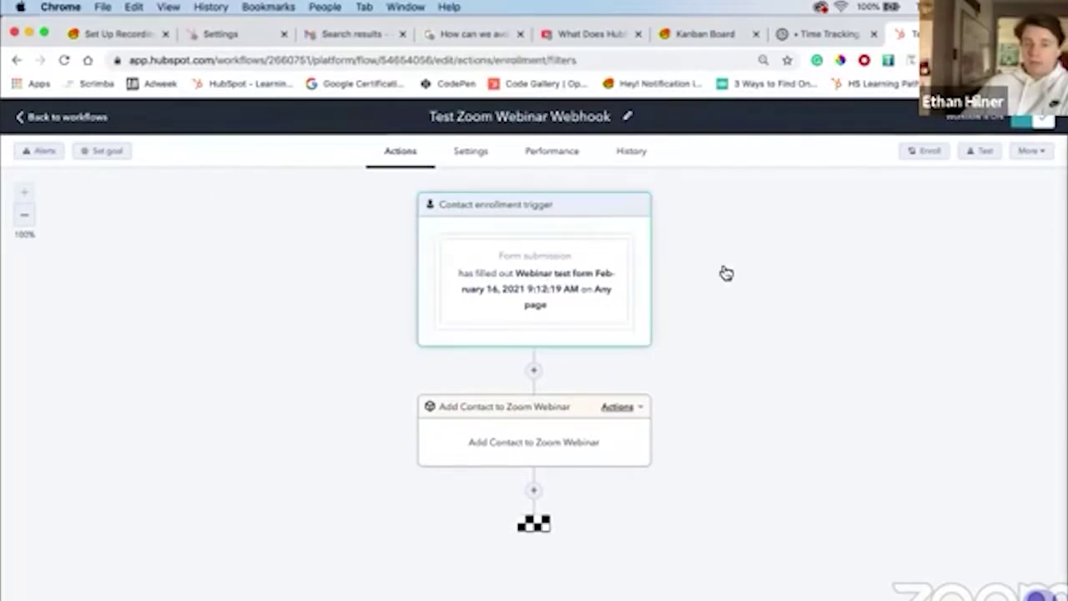
{"action": "left_click", "coordinate": [530, 282]}
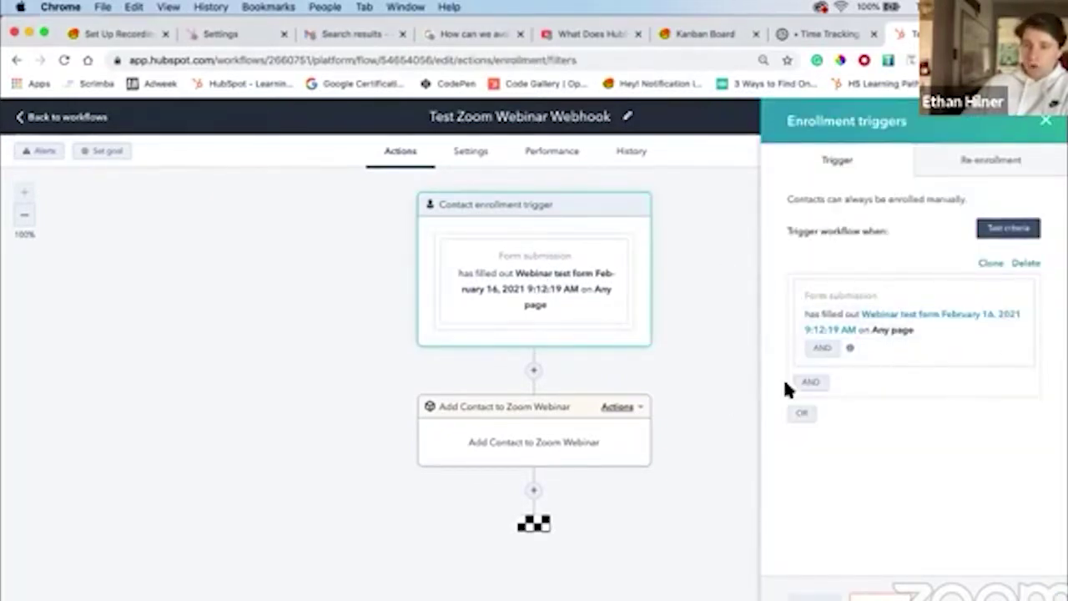
{"action": "left_click", "coordinate": [598, 441]}
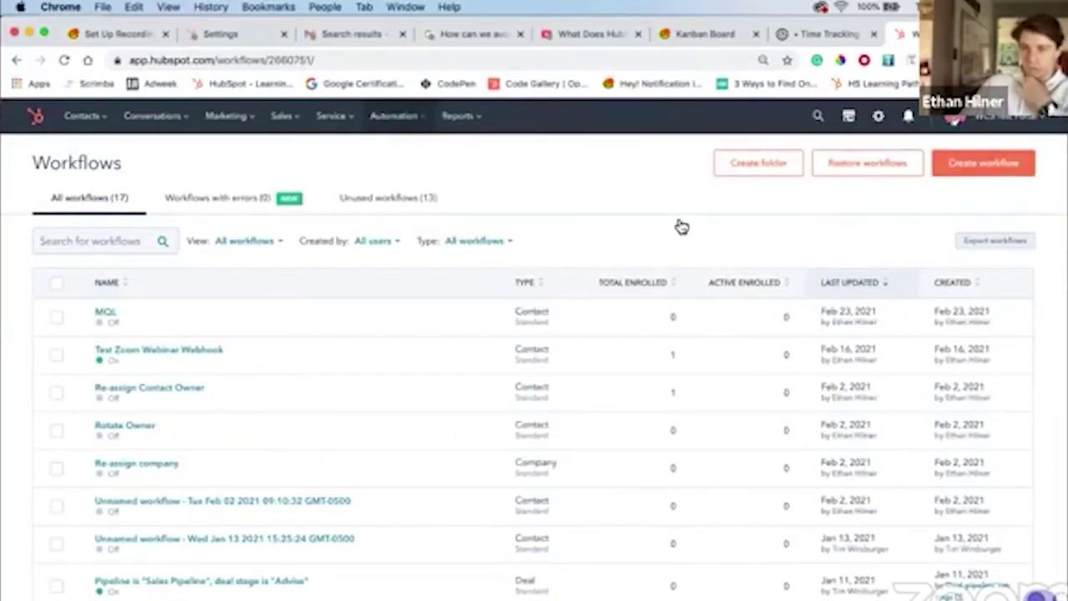
Create a blank contact-based workflow, started from scratch, and name it Nurture.
{"action": "left_click", "coordinate": [988, 163]}
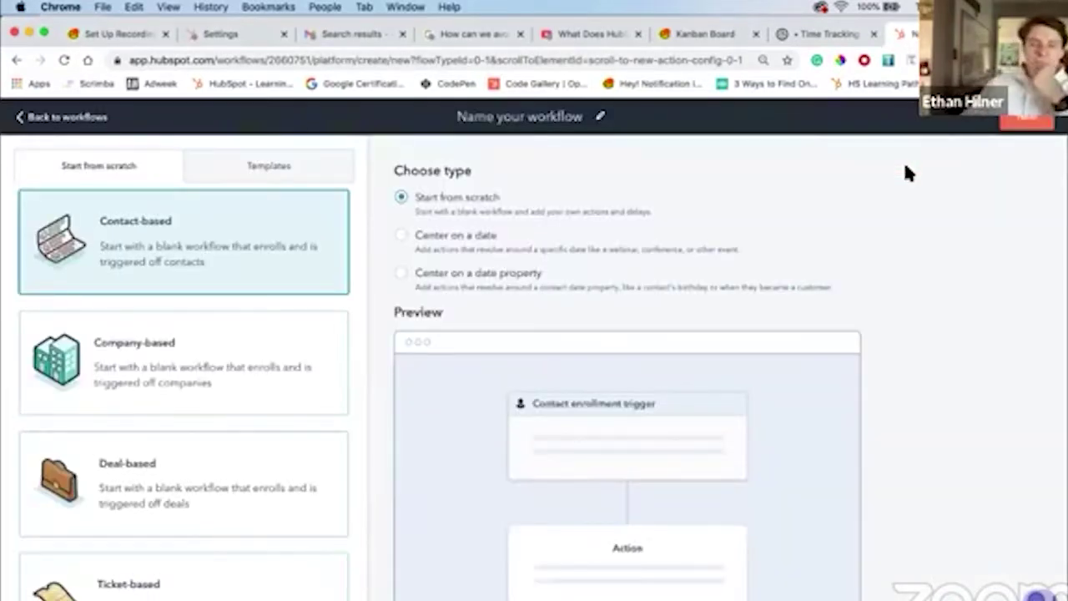
{"action": "scroll", "coordinate": [897, 172], "scroll_direction": "down", "scroll_amount": 1}
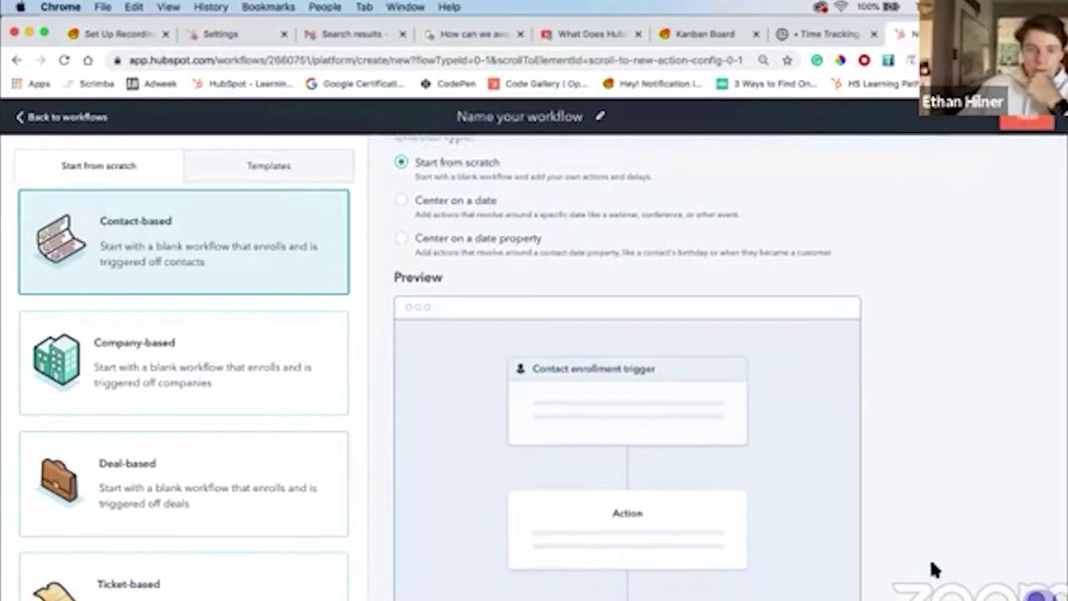
{"action": "scroll", "coordinate": [518, 159], "scroll_direction": "up", "scroll_amount": 1}
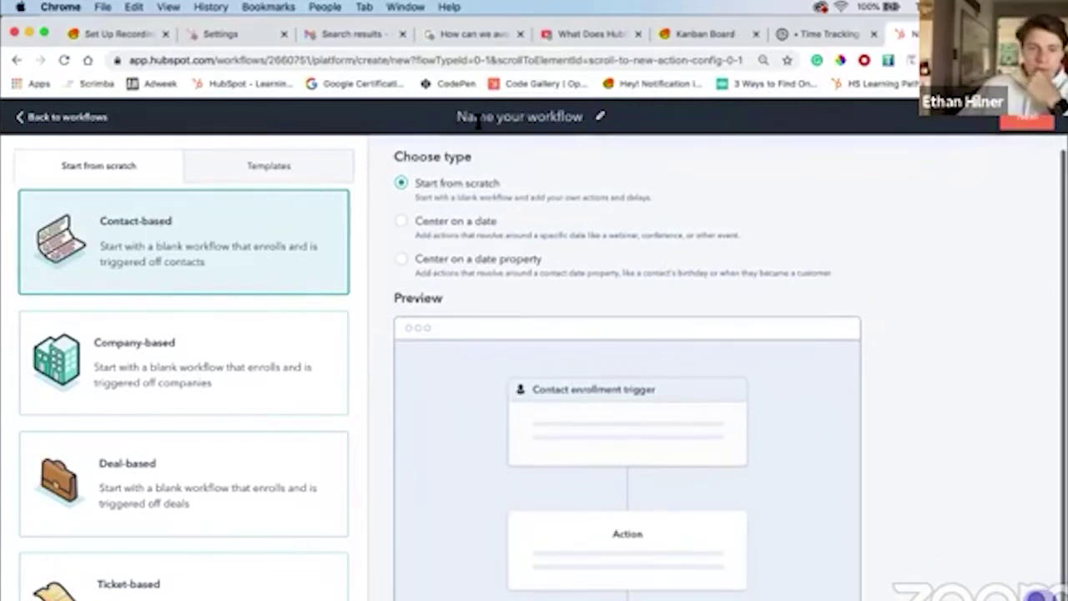
{"action": "left_click", "coordinate": [457, 116]}
{"action": "type", "text": "N"}
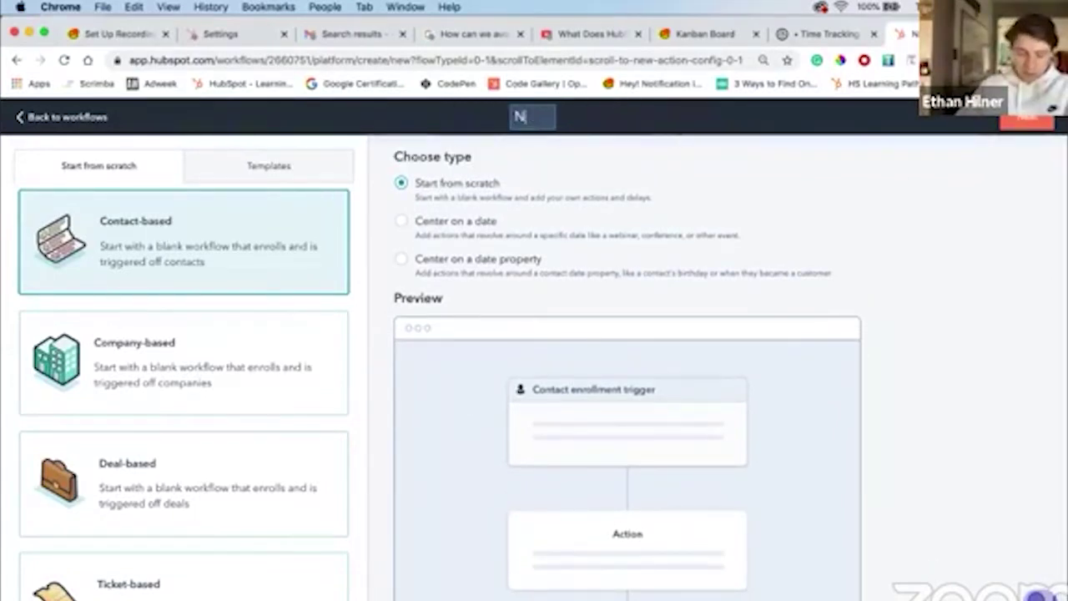
{"action": "type", "text": "urture "}
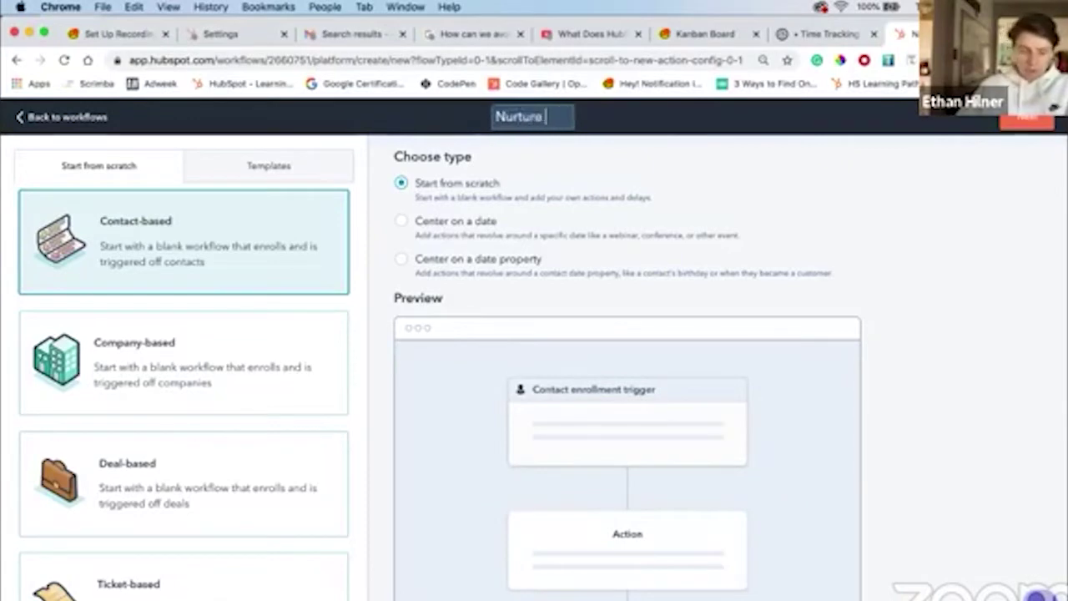
{"action": "type", "text": "Test"}
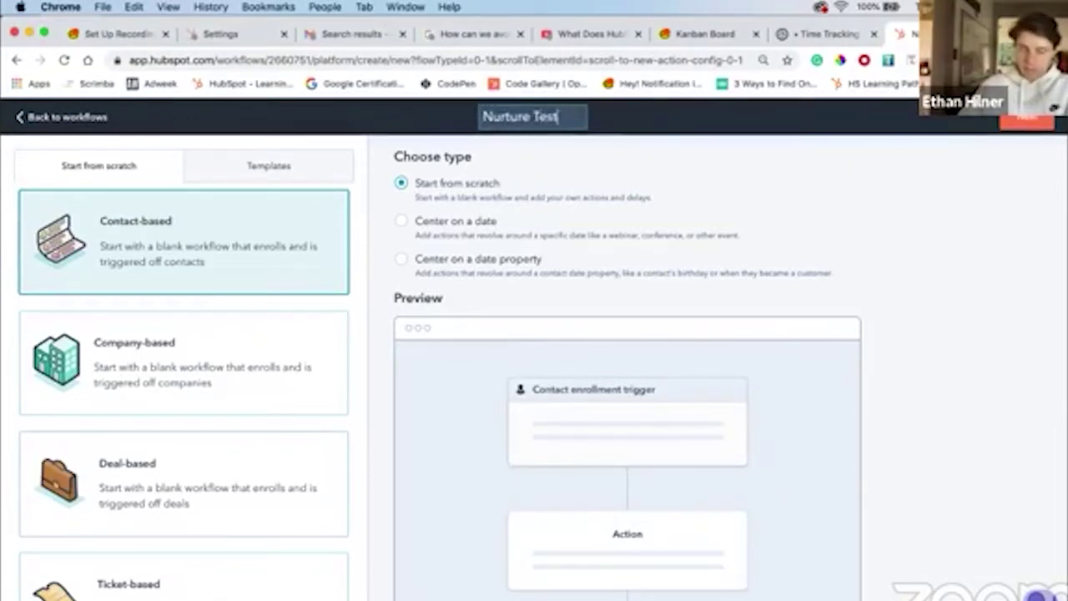
{"action": "key", "text": "BackSpace"}
{"action": "key", "text": "BackSpace"}
{"action": "key", "text": "BackSpace"}
{"action": "key", "text": "BackSpace"}
{"action": "key", "text": "BackSpace"}
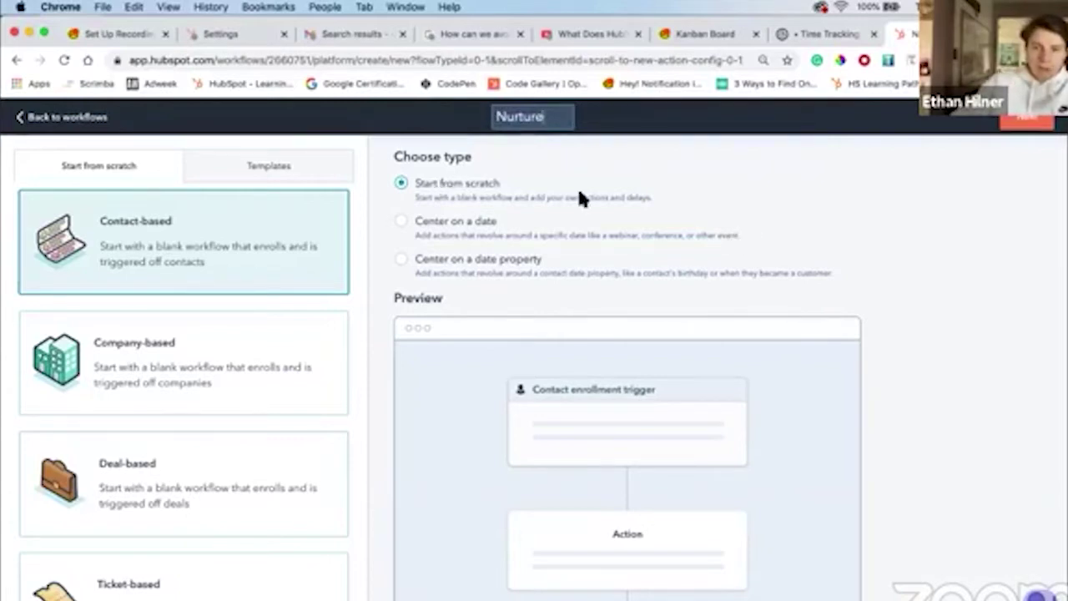
{"action": "left_click", "coordinate": [1031, 127]}
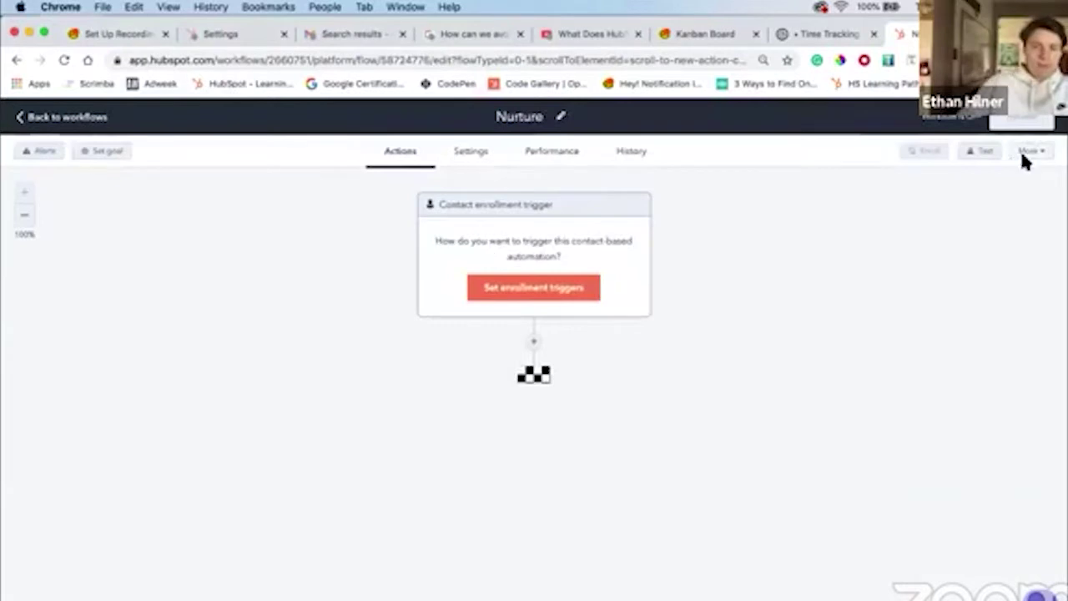
Examine the enrollment trigger filter types and the lists offered under List memberships for the Nurture workflow.
{"action": "left_click", "coordinate": [541, 288]}
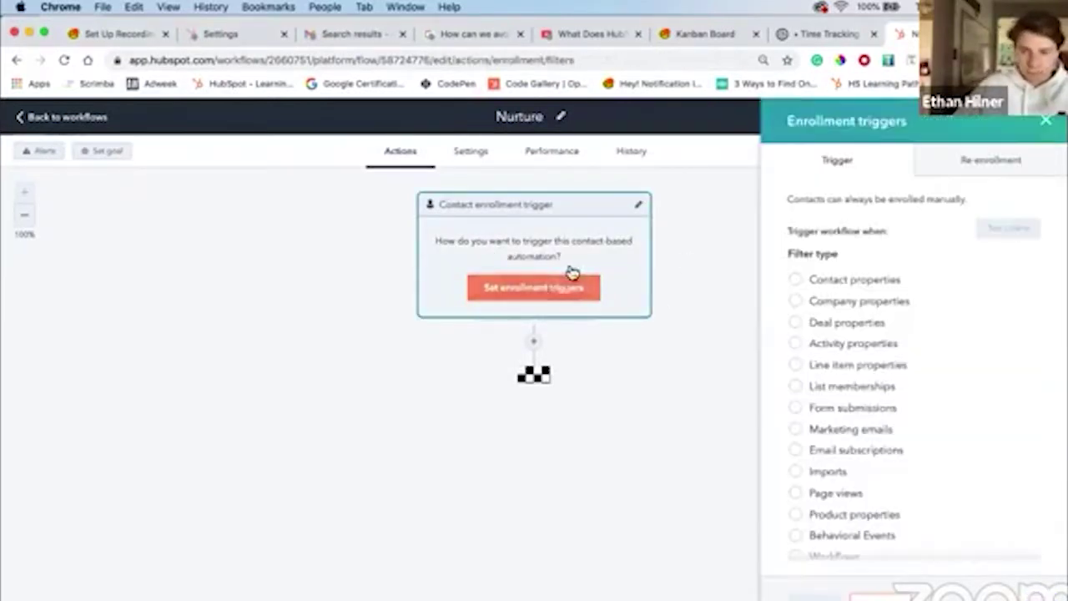
{"action": "scroll", "coordinate": [801, 350], "scroll_direction": "down", "scroll_amount": 2}
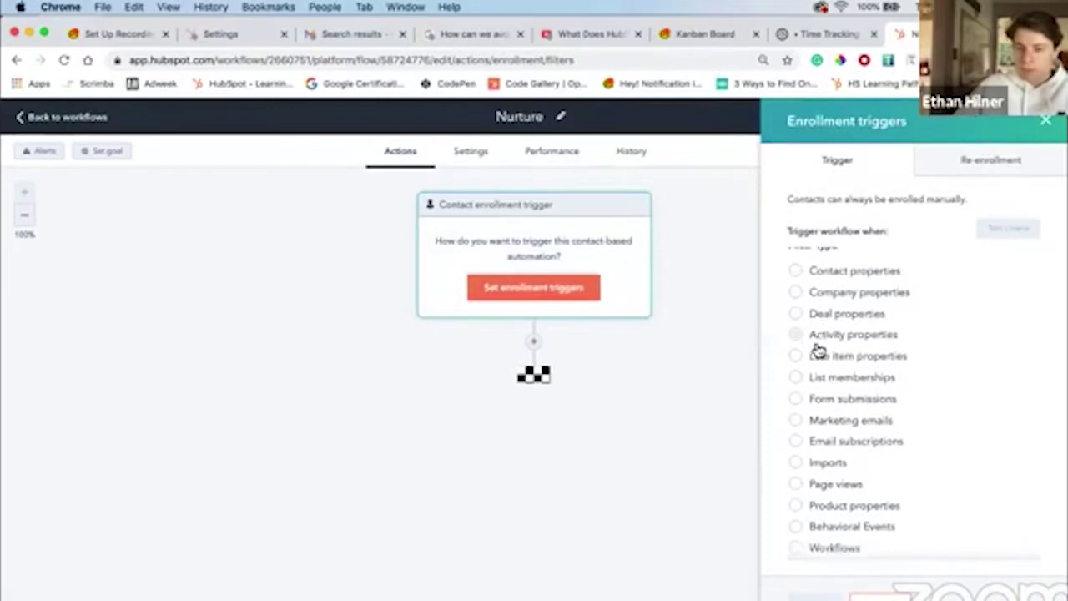
{"action": "scroll", "coordinate": [818, 347], "scroll_direction": "up", "scroll_amount": 2}
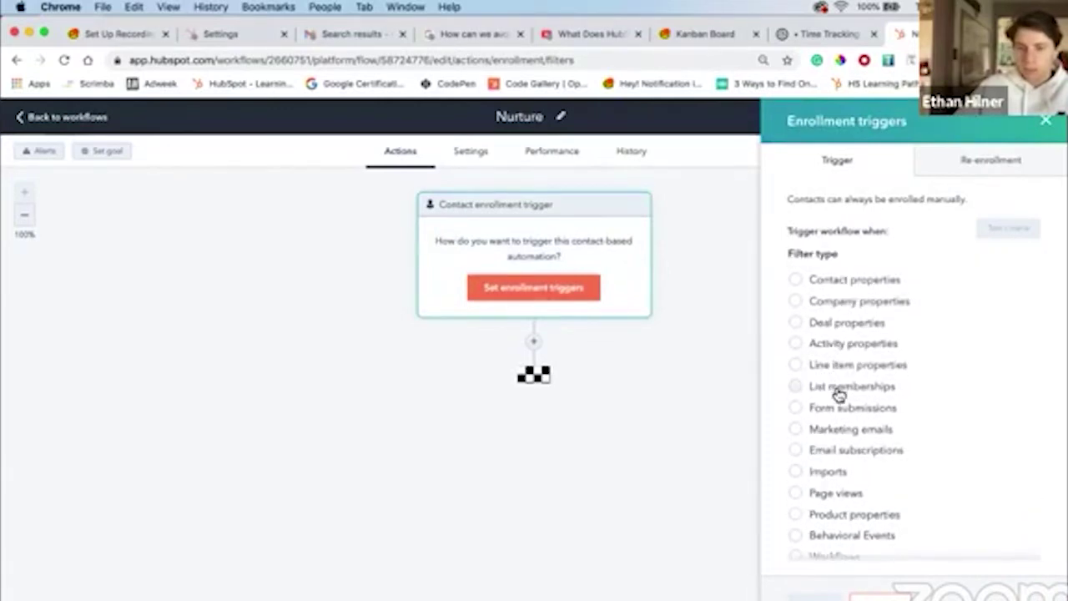
{"action": "left_click", "coordinate": [833, 388]}
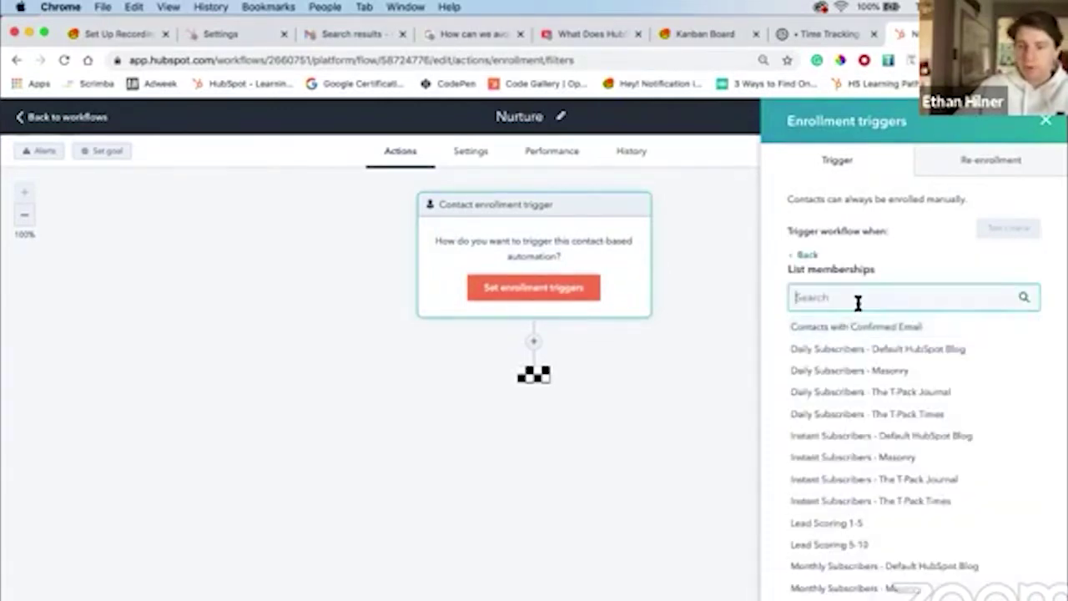
{"action": "left_click", "coordinate": [1049, 126]}
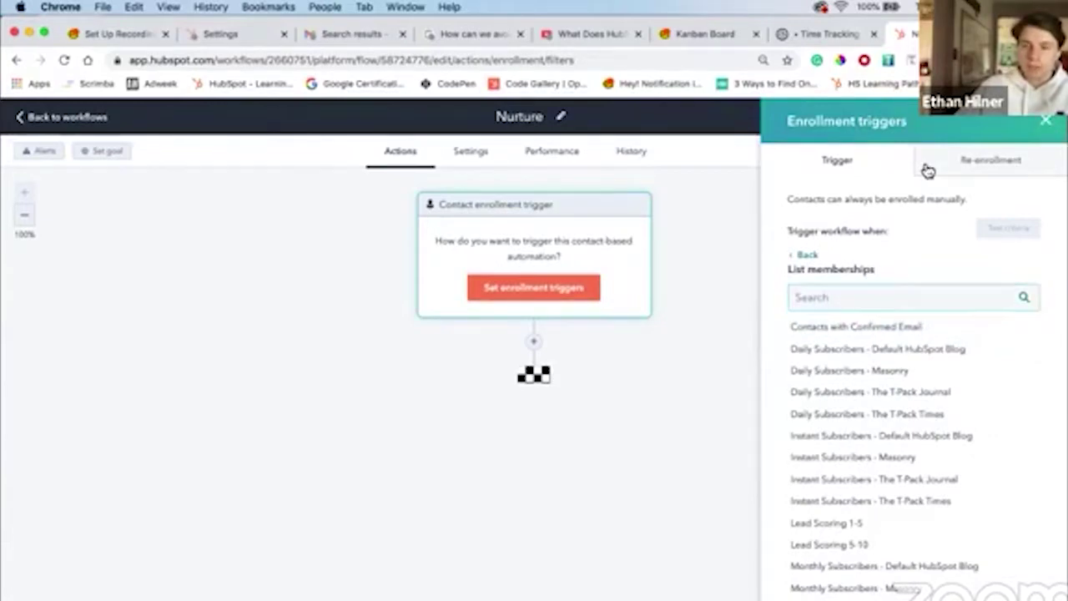
Look through the forms offered under the Form submissions enrollment filter, leaving the trigger unset.
{"action": "left_click", "coordinate": [549, 281]}
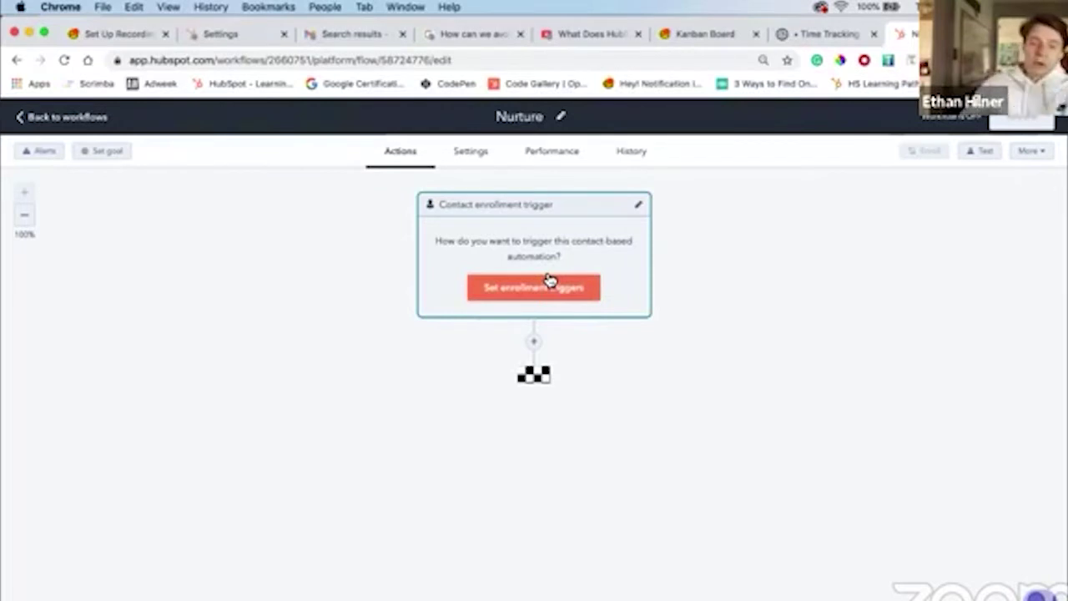
{"action": "left_click", "coordinate": [579, 286]}
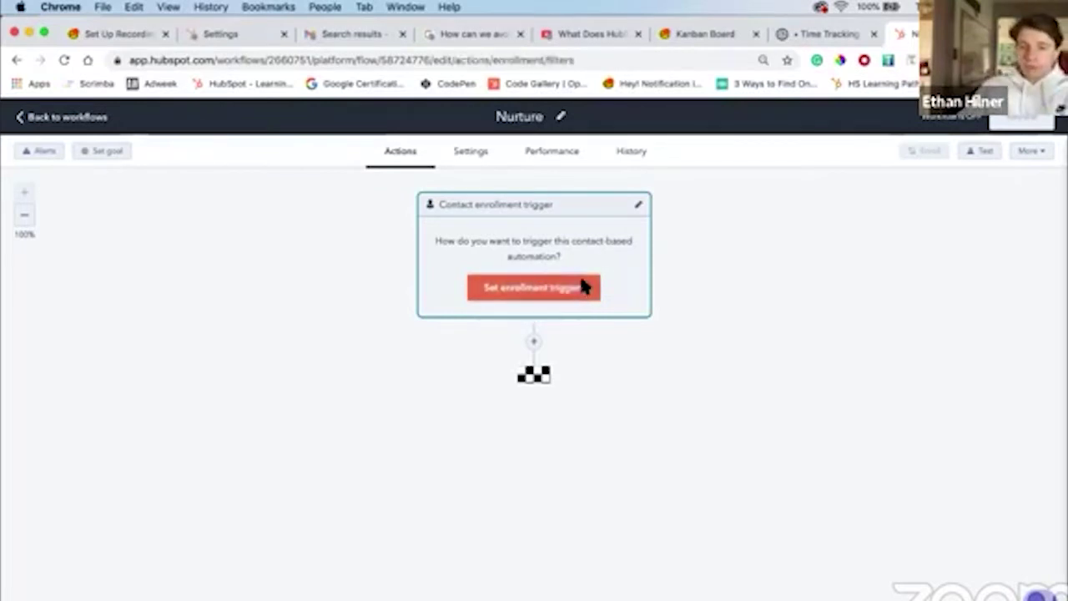
{"action": "left_click", "coordinate": [852, 412]}
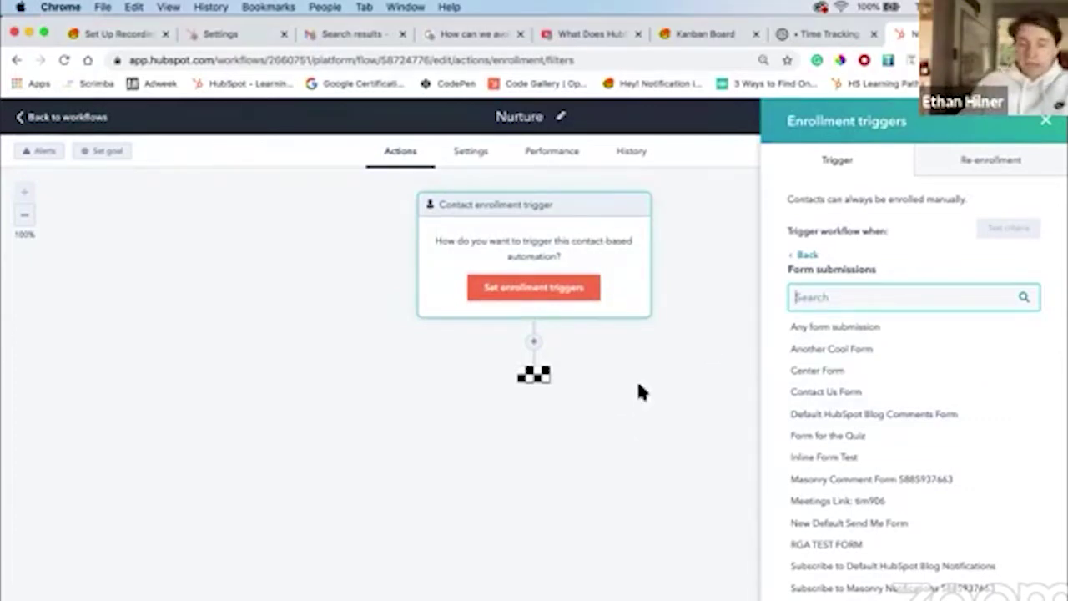
{"action": "scroll", "coordinate": [806, 409], "scroll_direction": "down", "scroll_amount": 2}
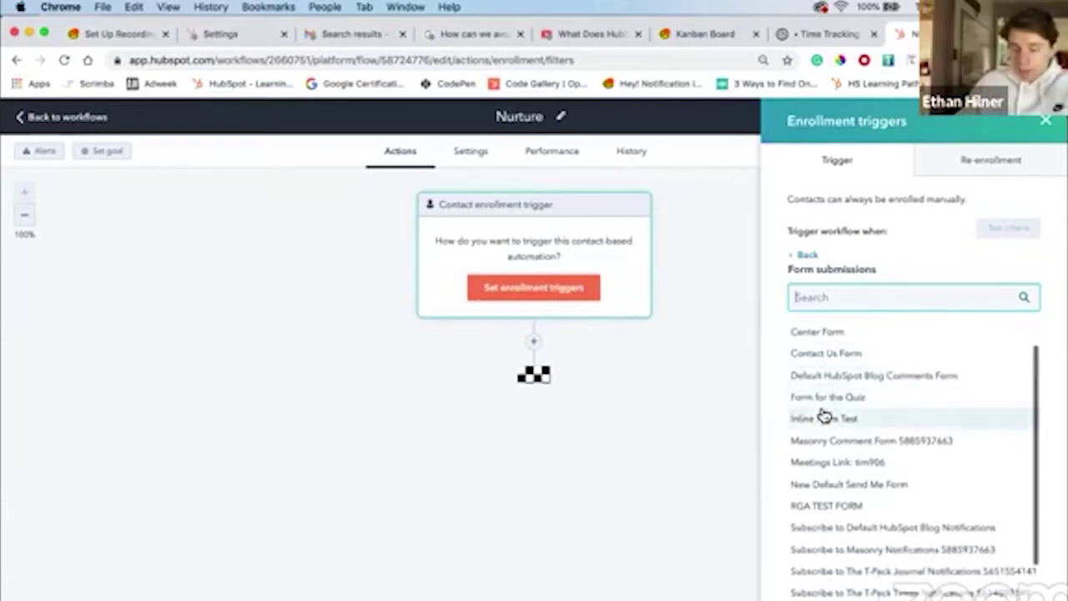
{"action": "scroll", "coordinate": [816, 405], "scroll_direction": "down", "scroll_amount": 3}
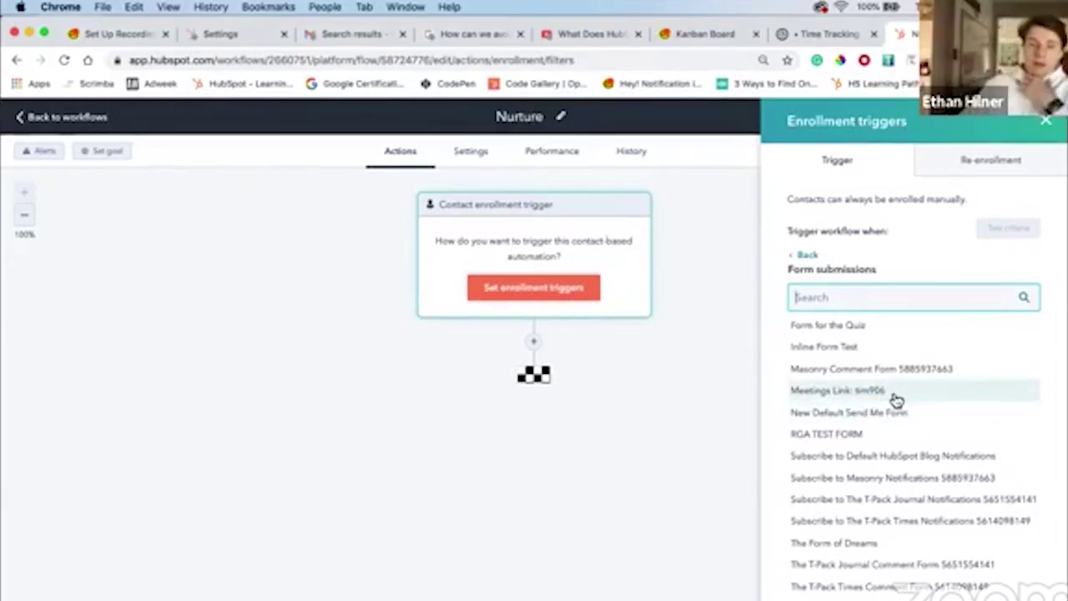
{"action": "scroll", "coordinate": [851, 342], "scroll_direction": "up", "scroll_amount": 3}
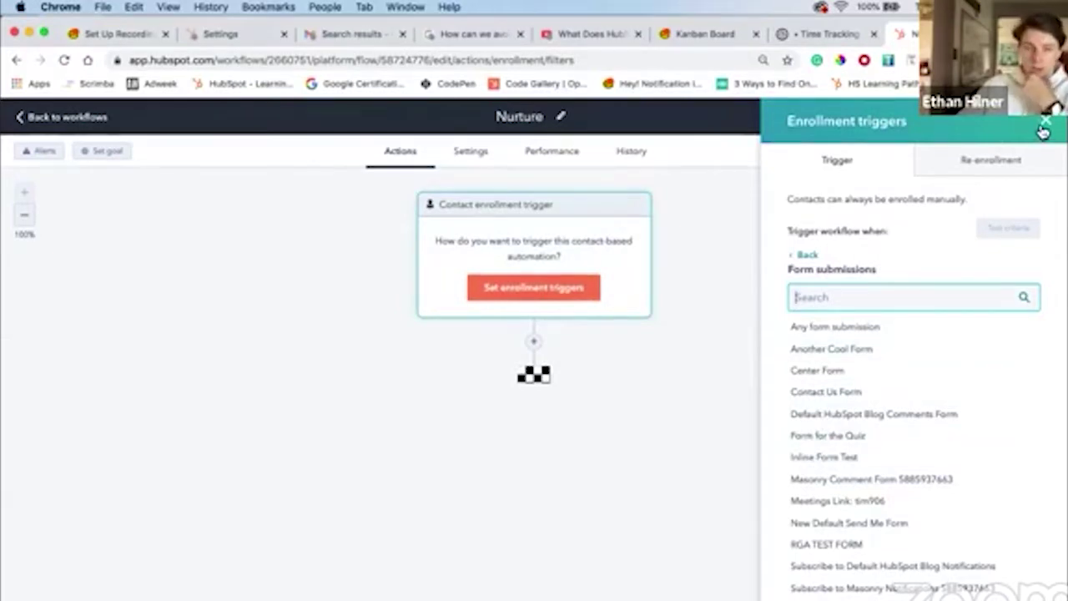
{"action": "left_click", "coordinate": [810, 257]}
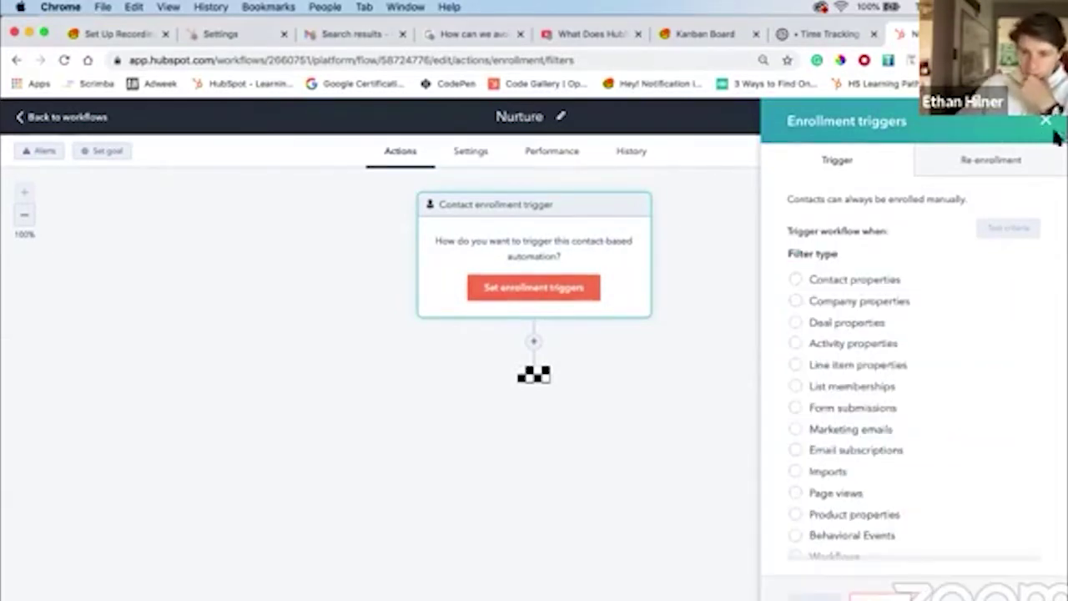
{"action": "left_click", "coordinate": [1046, 121]}
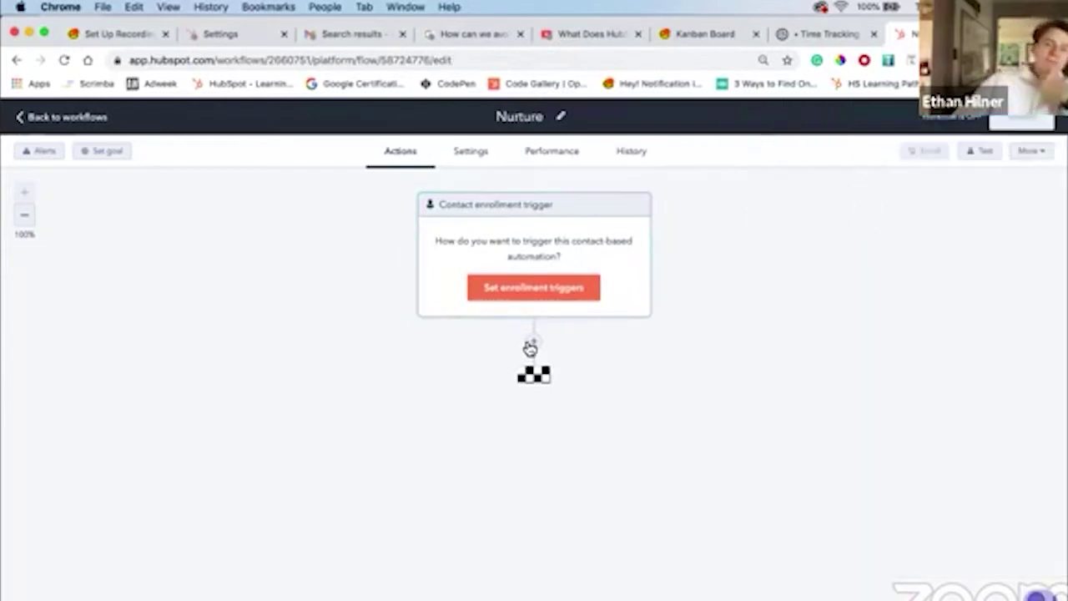
Look over the actions available for insertion after the enrollment trigger without adding one.
{"action": "left_click", "coordinate": [534, 341]}
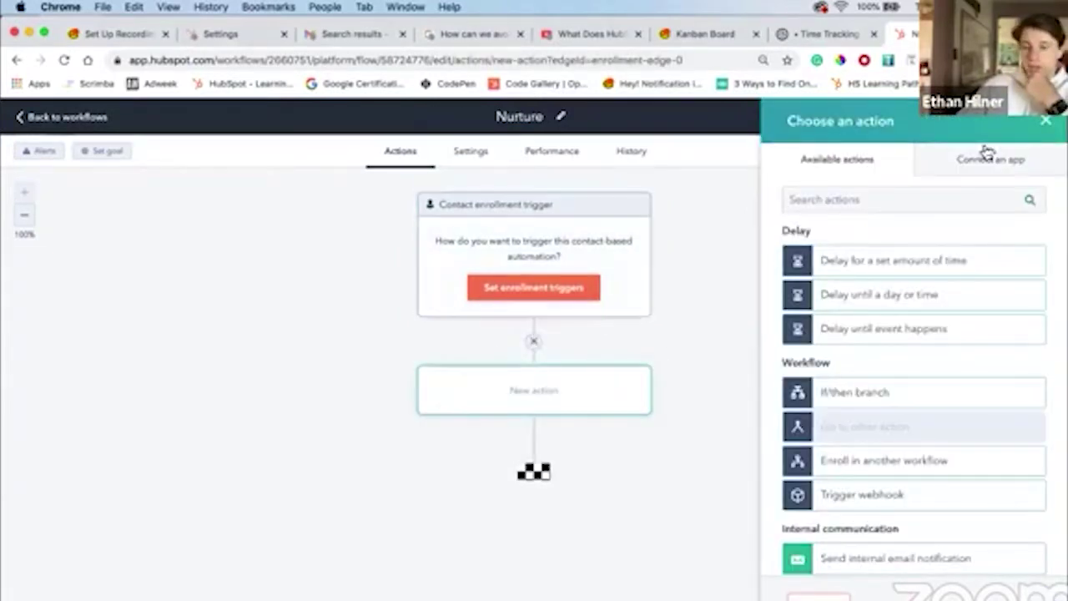
{"action": "left_click", "coordinate": [1046, 124]}
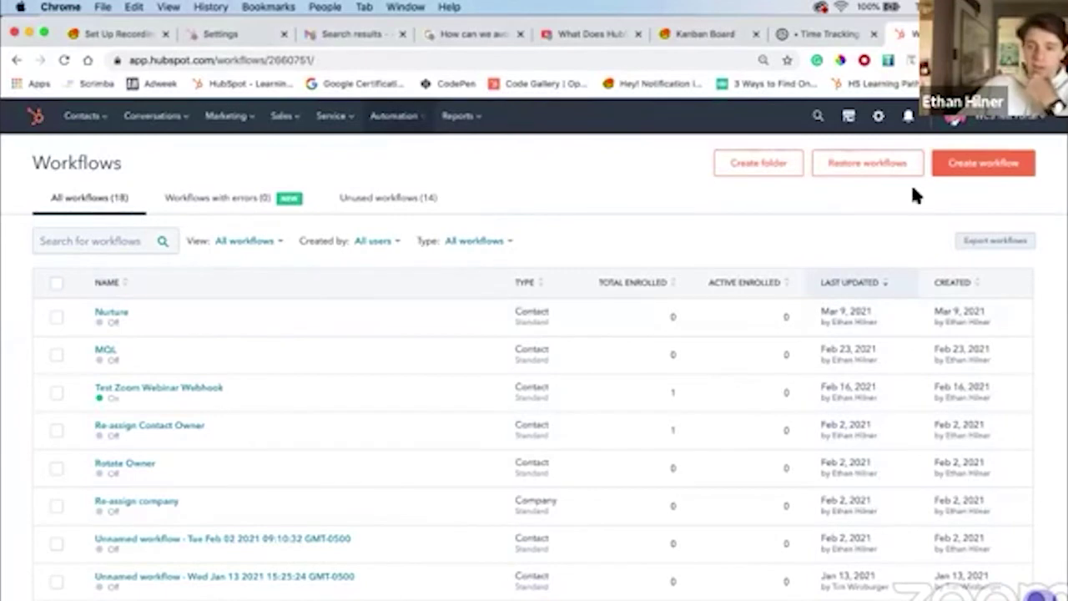
Create a contact-based workflow centered on a date, with 03/11/2021 as the date of the event.
{"action": "left_click", "coordinate": [969, 171]}
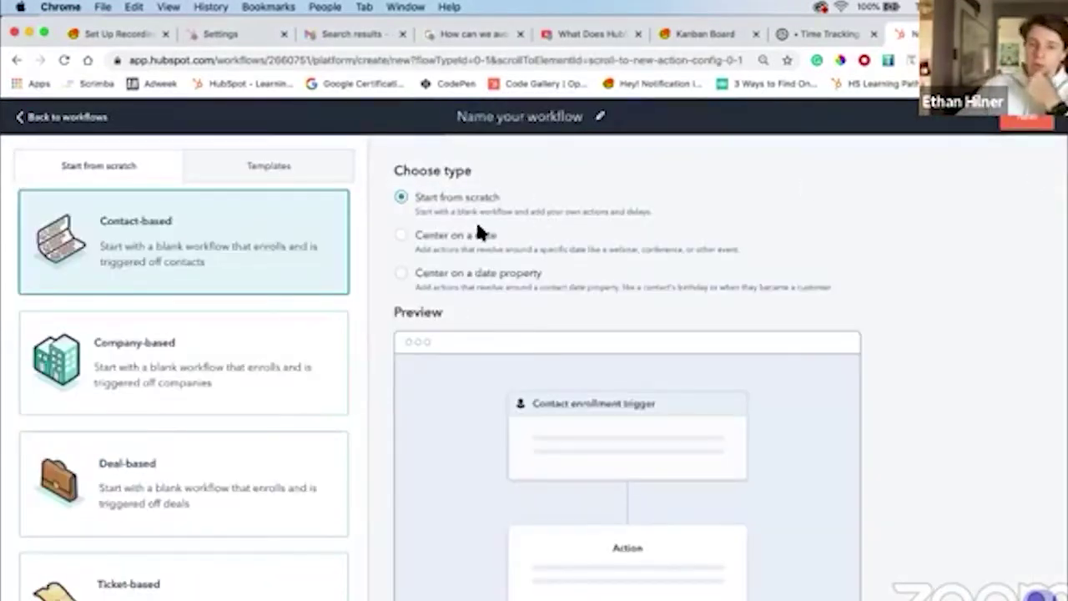
{"action": "left_click", "coordinate": [421, 236]}
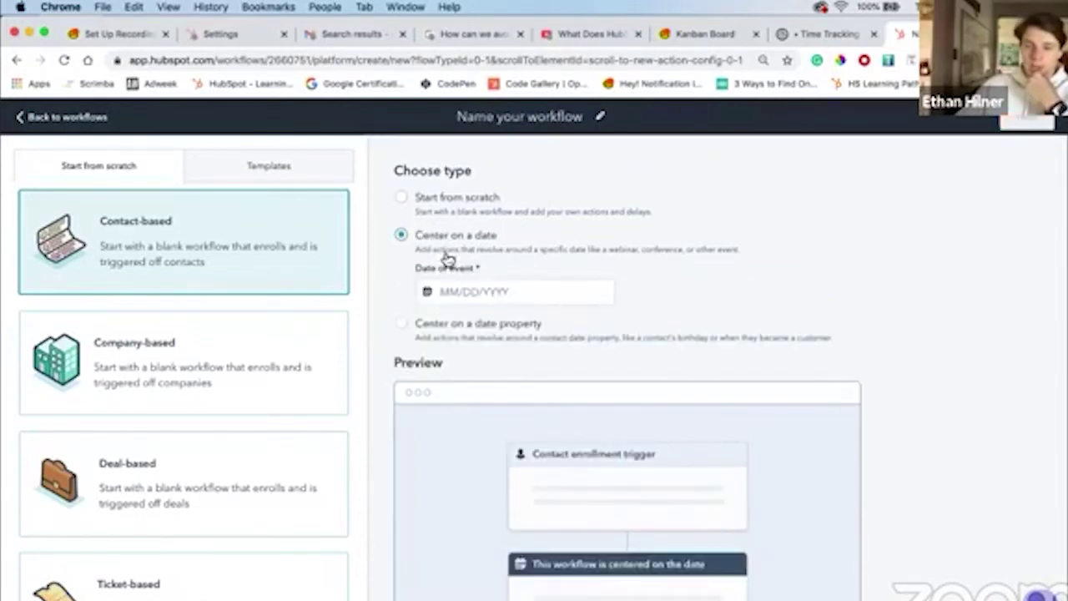
{"action": "left_click", "coordinate": [493, 291]}
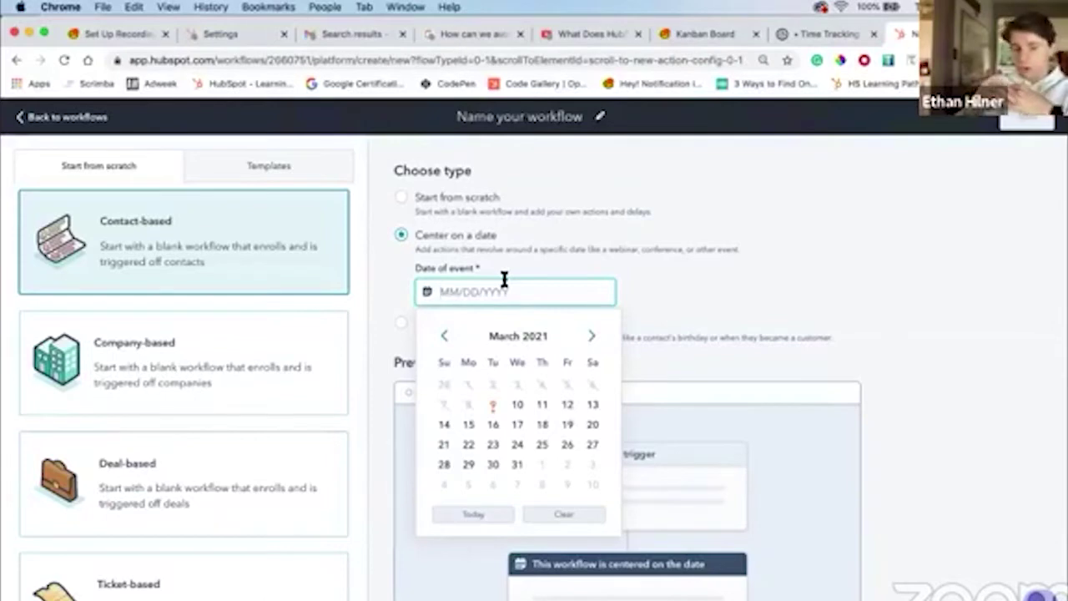
{"action": "left_click", "coordinate": [520, 404]}
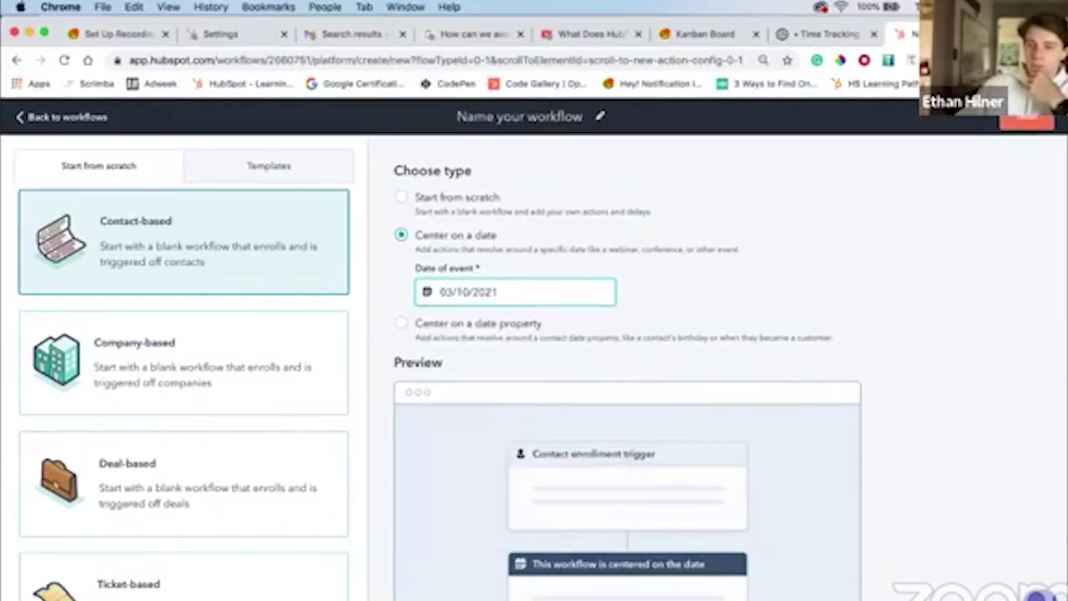
{"action": "left_click", "coordinate": [489, 292]}
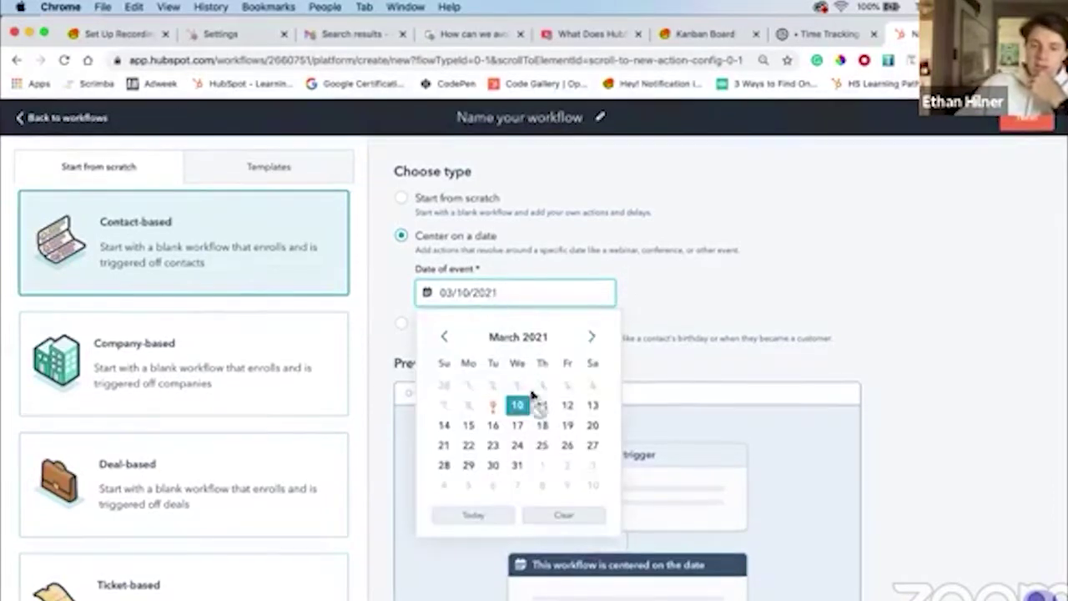
{"action": "left_click", "coordinate": [541, 409]}
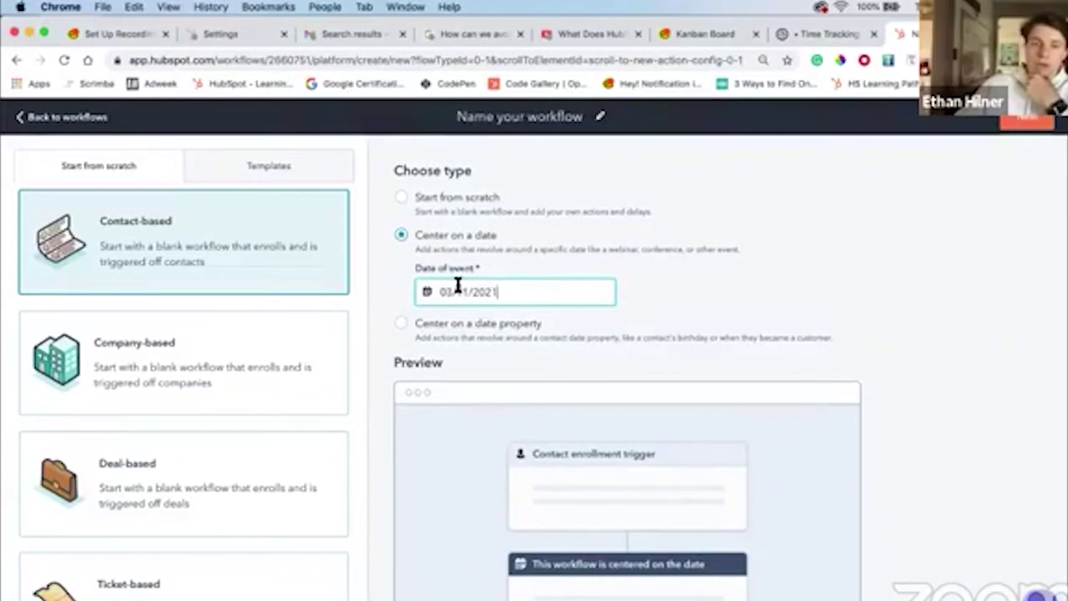
{"action": "left_click", "coordinate": [1023, 137]}
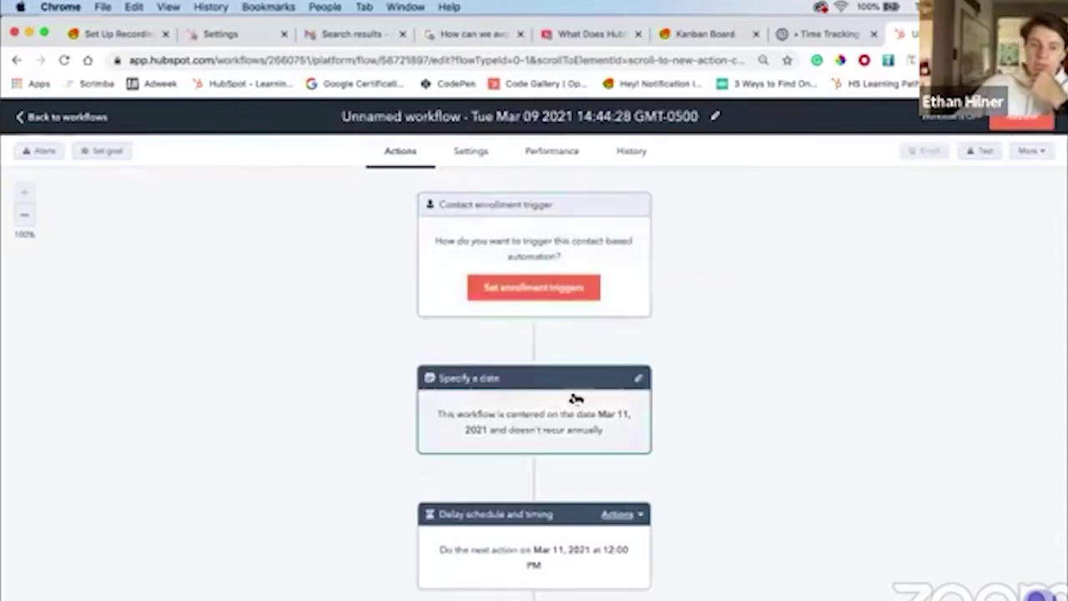
Add and save a second schedule delay after the existing one, executing the next action on 03/12/2021 at 12:15 PM.
{"action": "left_click", "coordinate": [549, 472]}
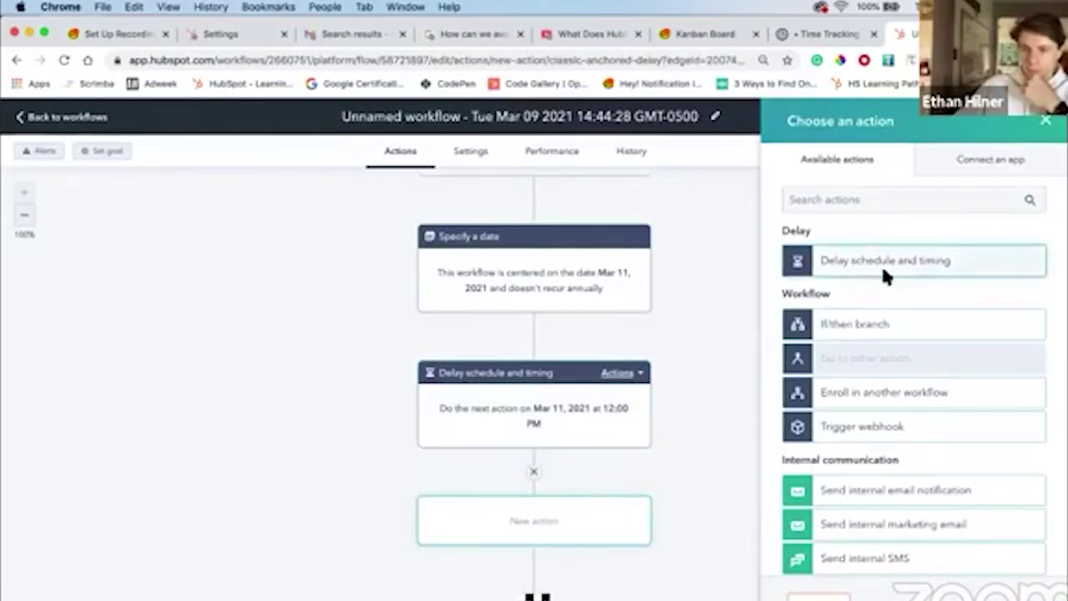
{"action": "left_click", "coordinate": [883, 276]}
{"action": "left_click", "coordinate": [878, 198]}
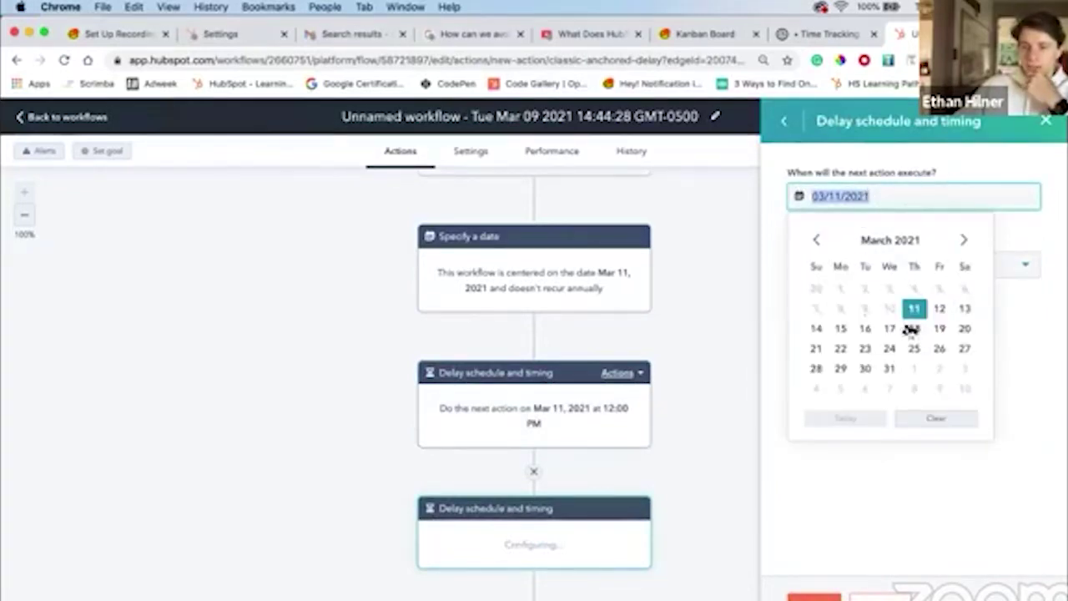
{"action": "left_click", "coordinate": [940, 309]}
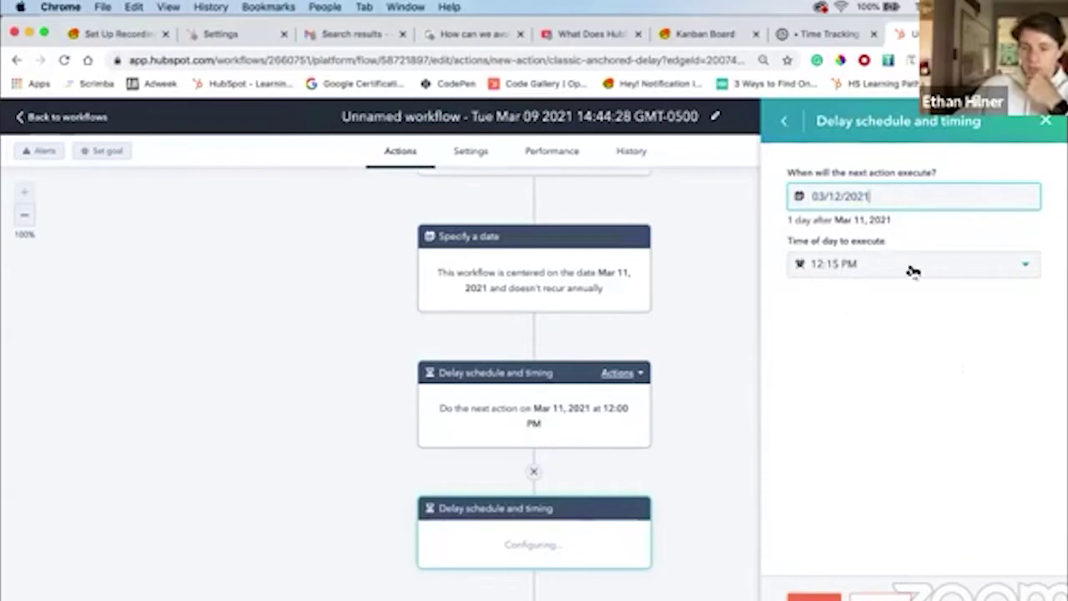
{"action": "left_click", "coordinate": [913, 272]}
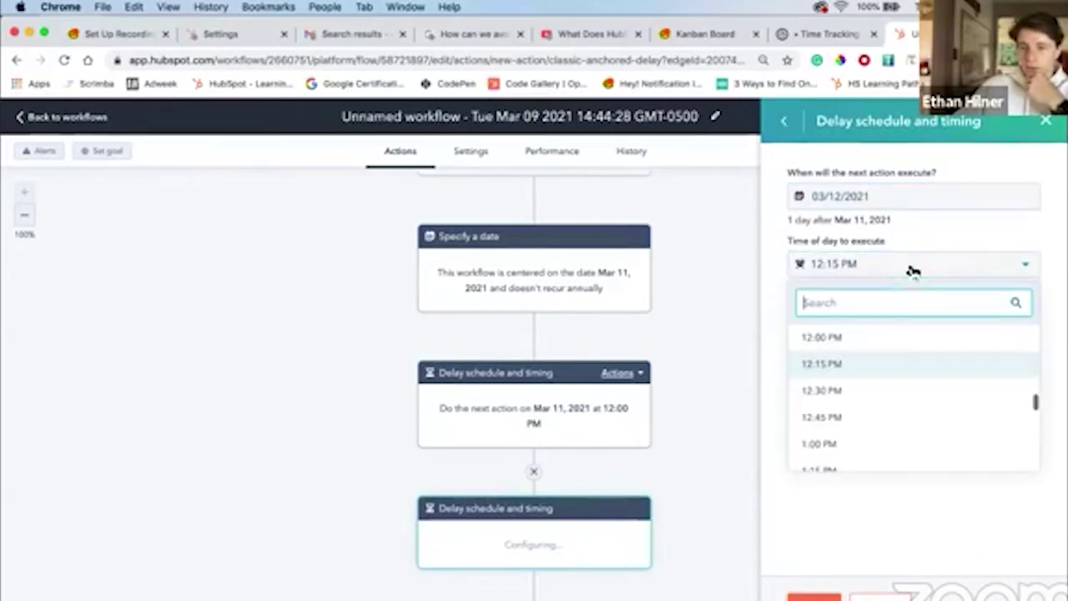
{"action": "left_click", "coordinate": [843, 367]}
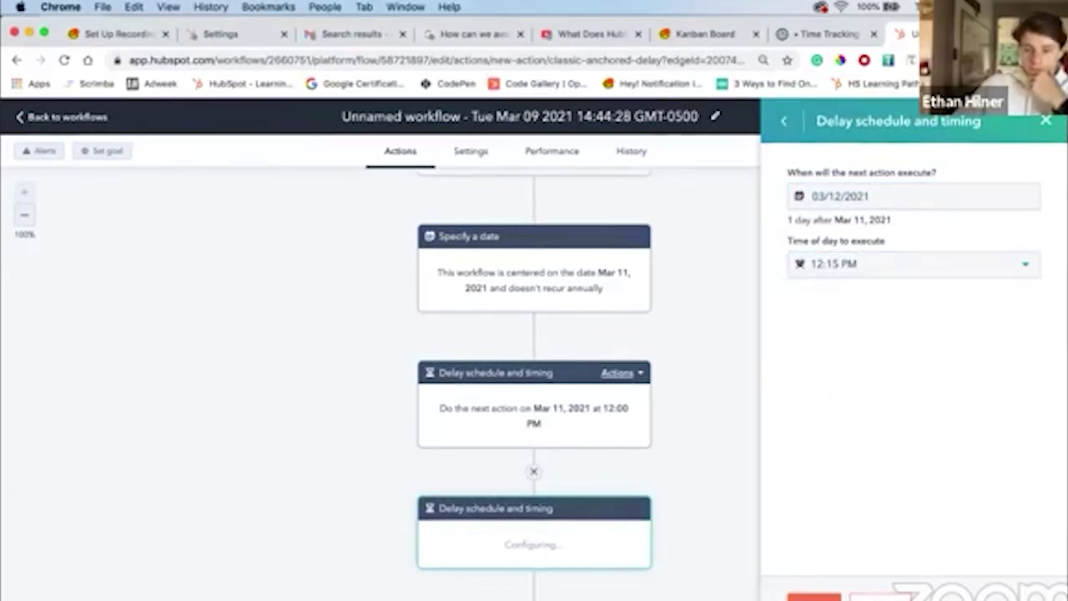
{"action": "left_click", "coordinate": [814, 596]}
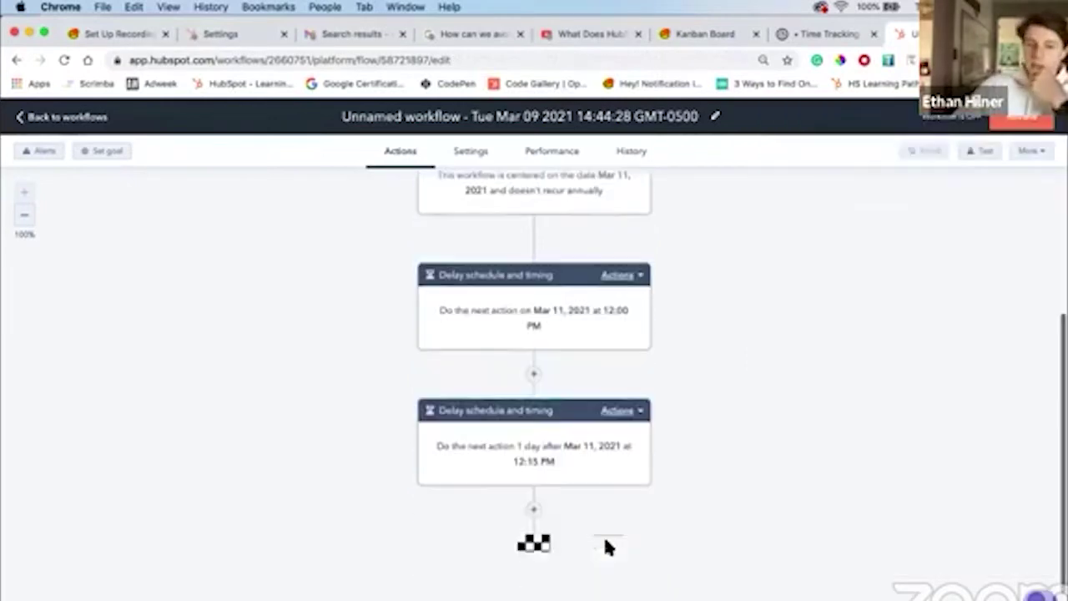
Examine the Send email action's email selection options after the second delay, and close it without adding the action.
{"action": "scroll", "coordinate": [551, 501], "scroll_direction": "down", "scroll_amount": 1}
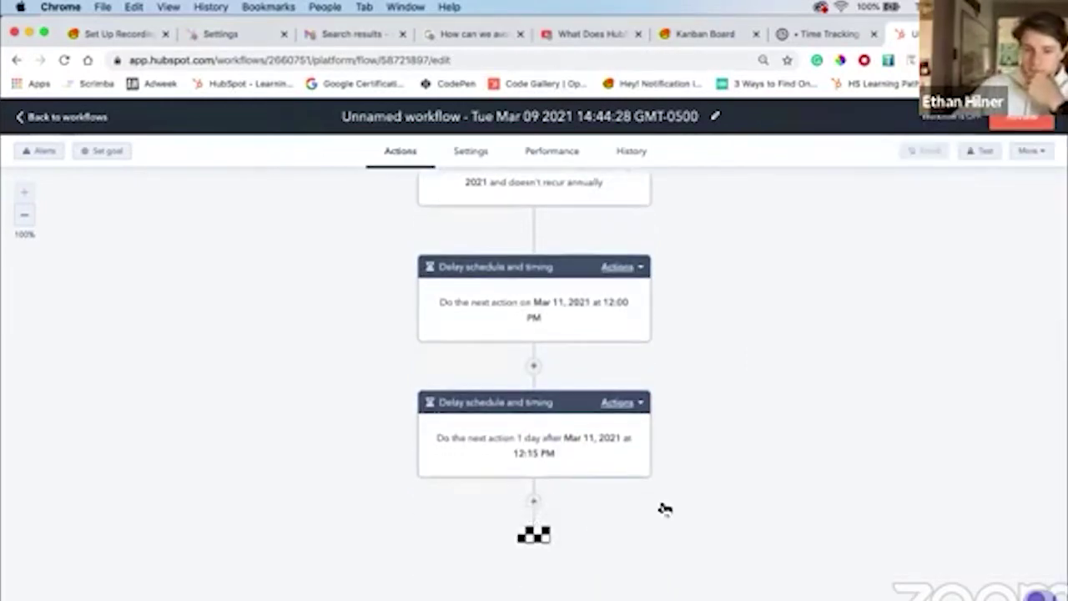
{"action": "left_click", "coordinate": [534, 501]}
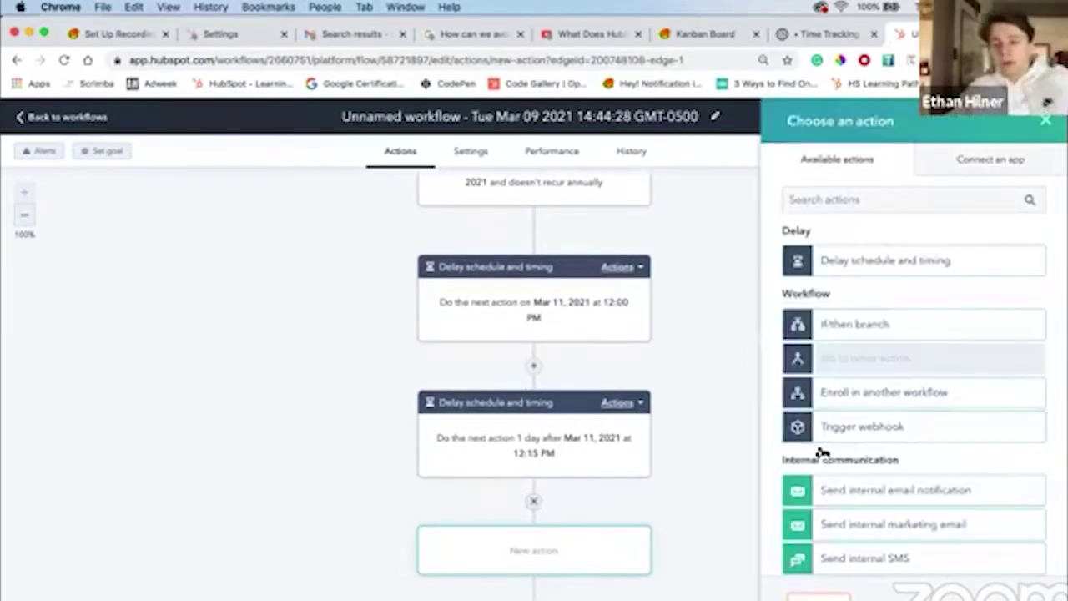
{"action": "scroll", "coordinate": [834, 467], "scroll_direction": "down", "scroll_amount": 4}
{"action": "left_click", "coordinate": [859, 519]}
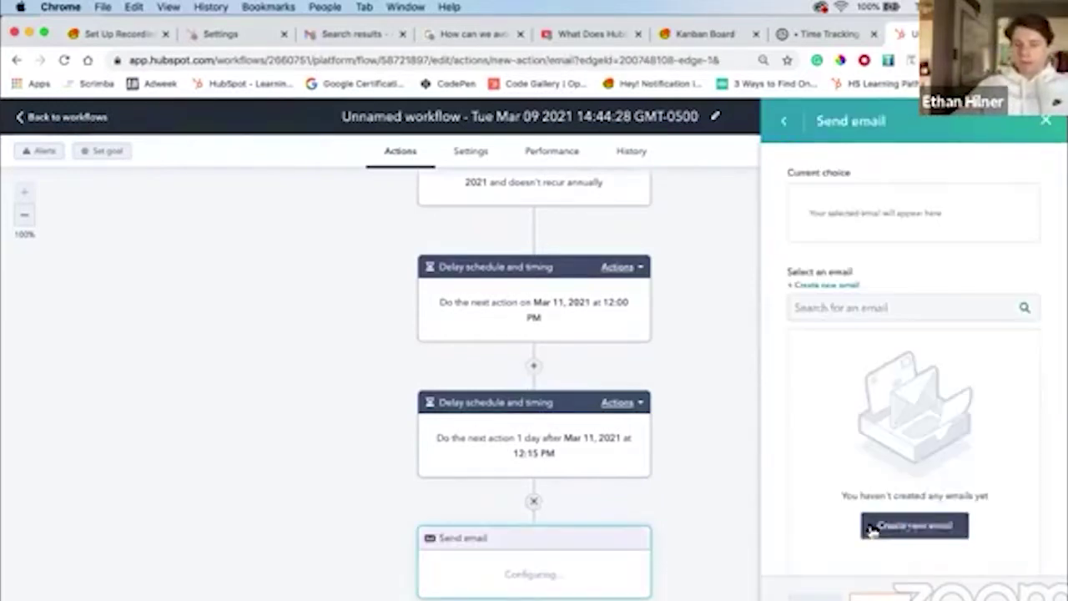
{"action": "scroll", "coordinate": [918, 534], "scroll_direction": "down", "scroll_amount": 2}
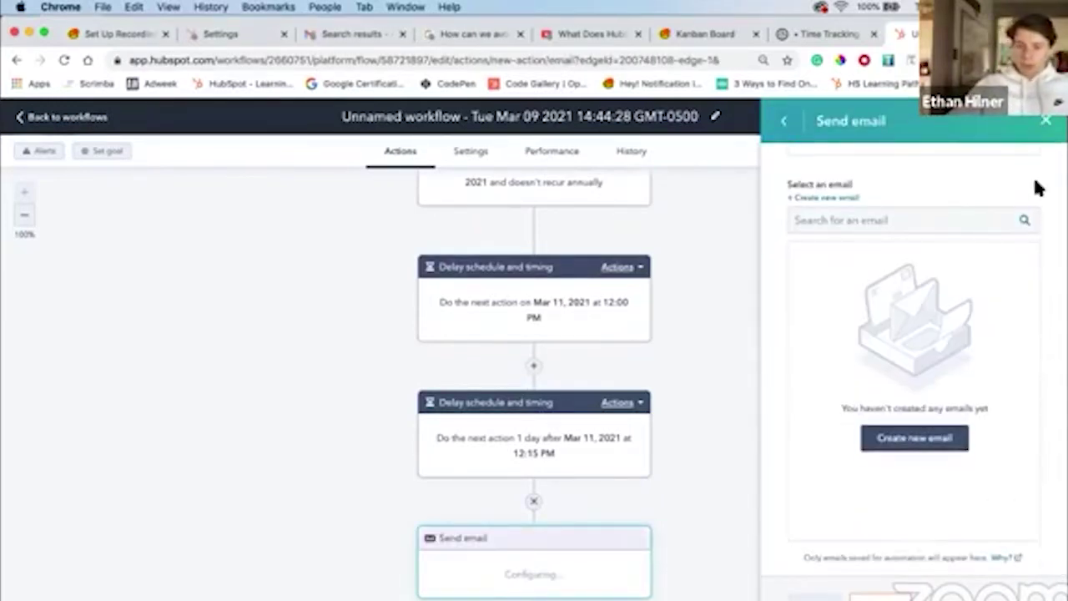
{"action": "left_click", "coordinate": [1046, 125]}
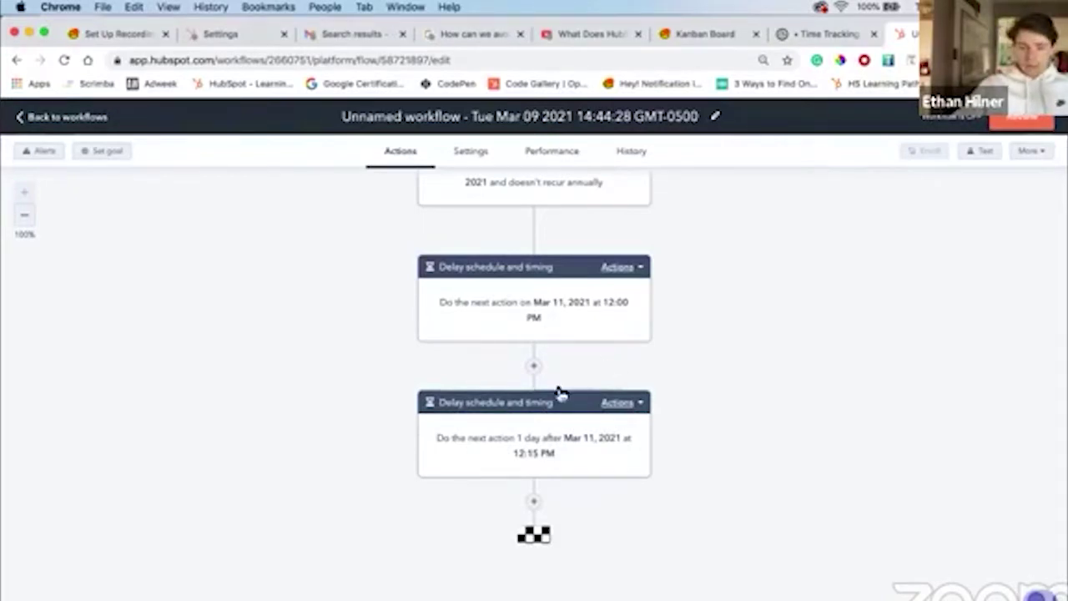
Look through the delay, workflow and communication actions available after the second delay without adding any.
{"action": "left_click", "coordinate": [534, 505]}
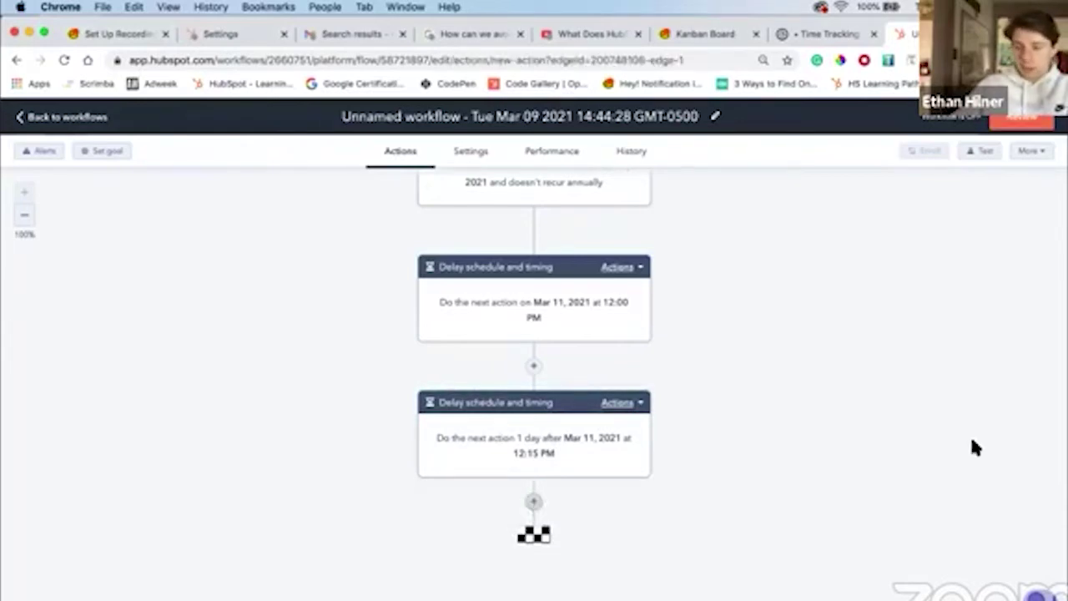
{"action": "scroll", "coordinate": [952, 442], "scroll_direction": "down", "scroll_amount": 2}
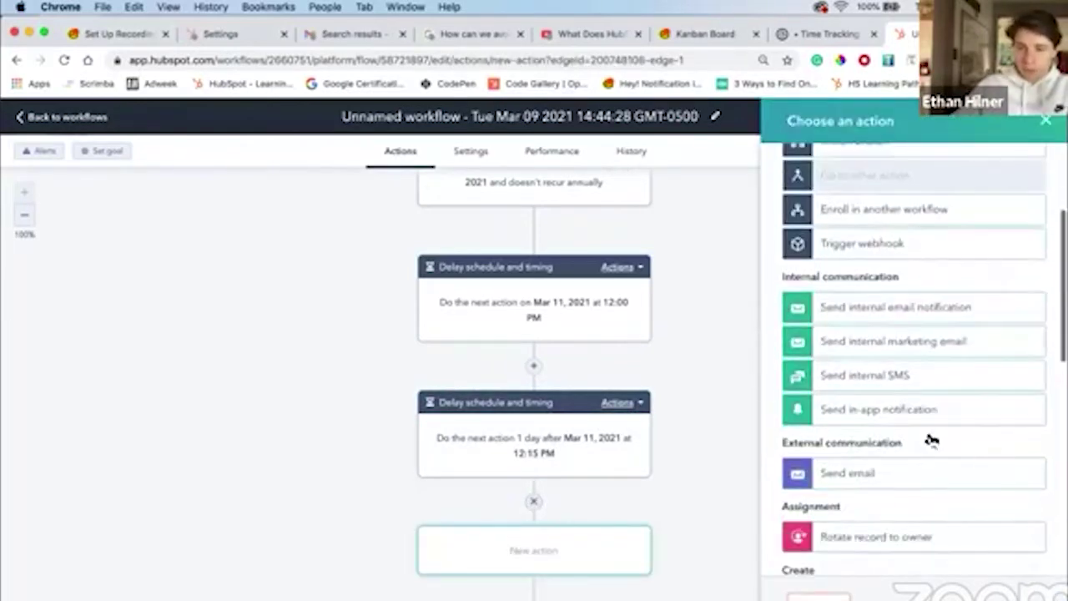
{"action": "scroll", "coordinate": [930, 439], "scroll_direction": "down", "scroll_amount": 1}
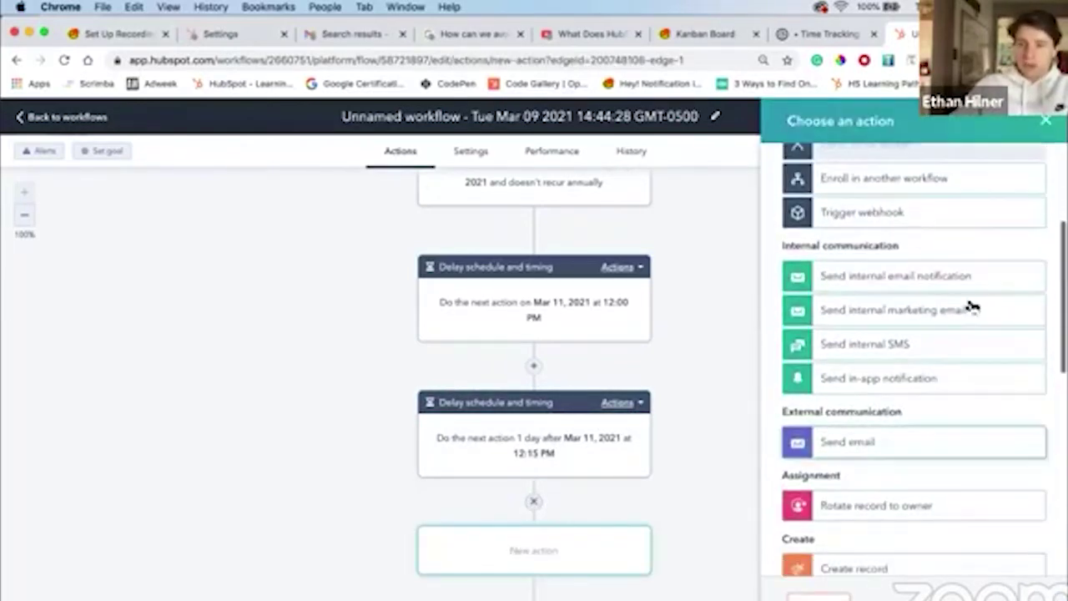
{"action": "left_click", "coordinate": [1044, 125]}
{"action": "scroll", "coordinate": [601, 425], "scroll_direction": "down", "scroll_amount": 1}
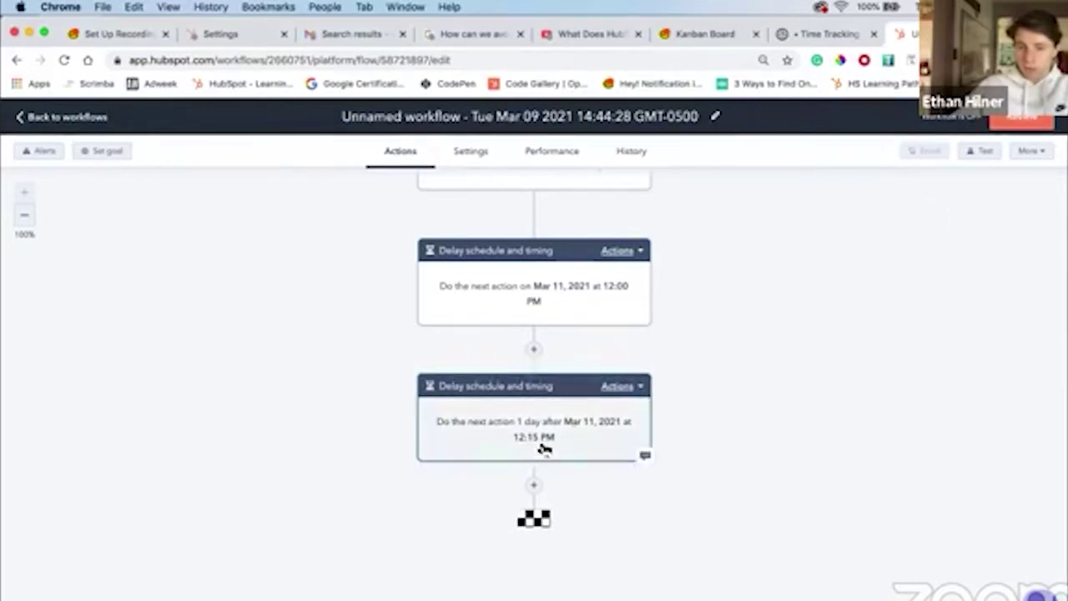
{"action": "scroll", "coordinate": [510, 350], "scroll_direction": "up", "scroll_amount": 1}
{"action": "scroll", "coordinate": [509, 368], "scroll_direction": "up", "scroll_amount": 1}
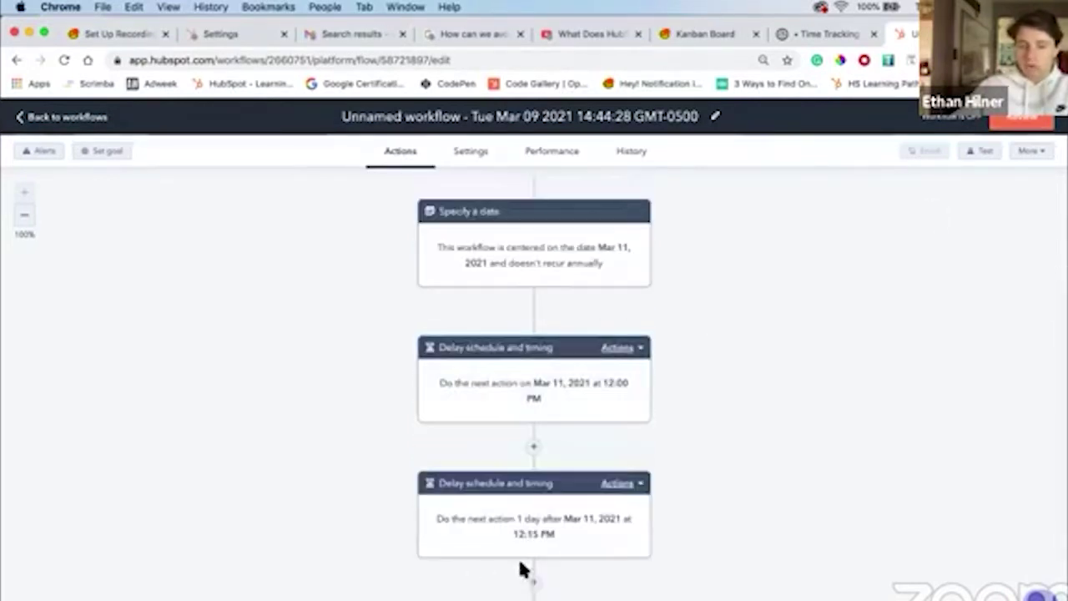
{"action": "scroll", "coordinate": [524, 568], "scroll_direction": "down", "scroll_amount": 2}
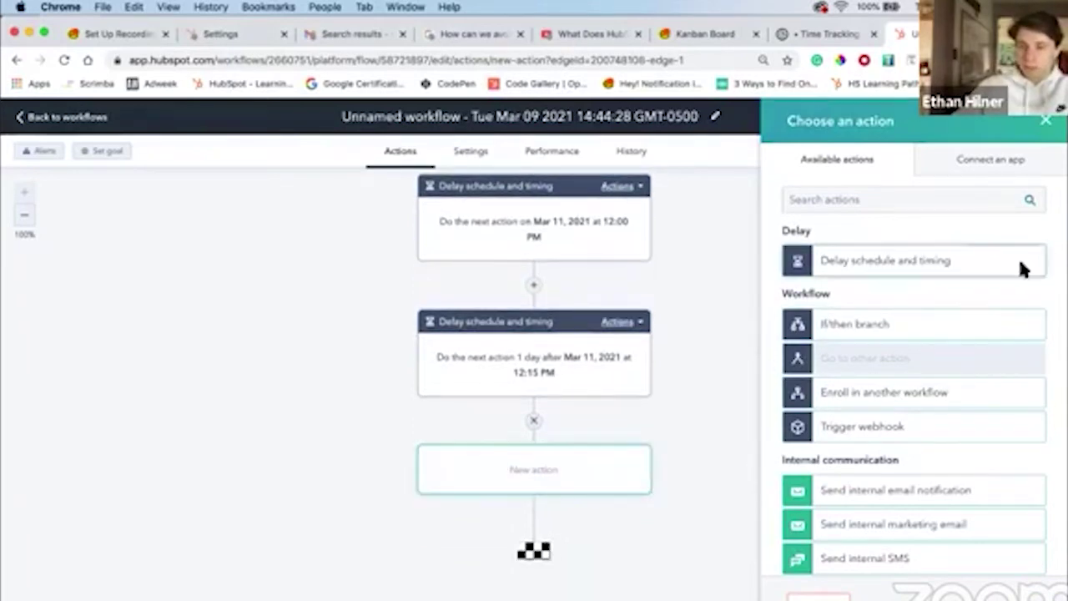
{"action": "scroll", "coordinate": [1002, 242], "scroll_direction": "down", "scroll_amount": 2}
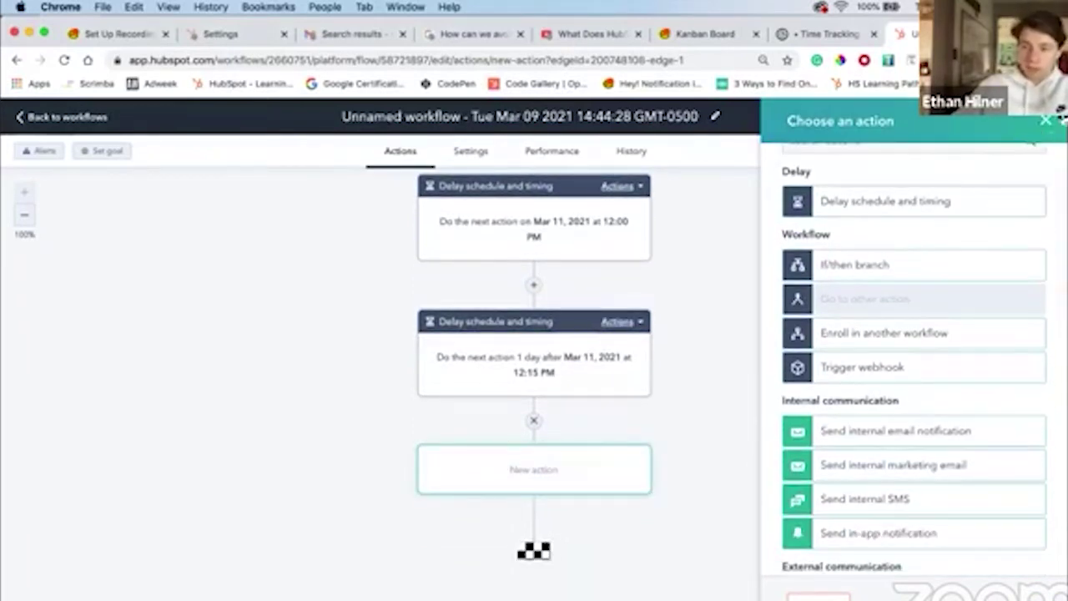
{"action": "left_click", "coordinate": [1047, 122]}
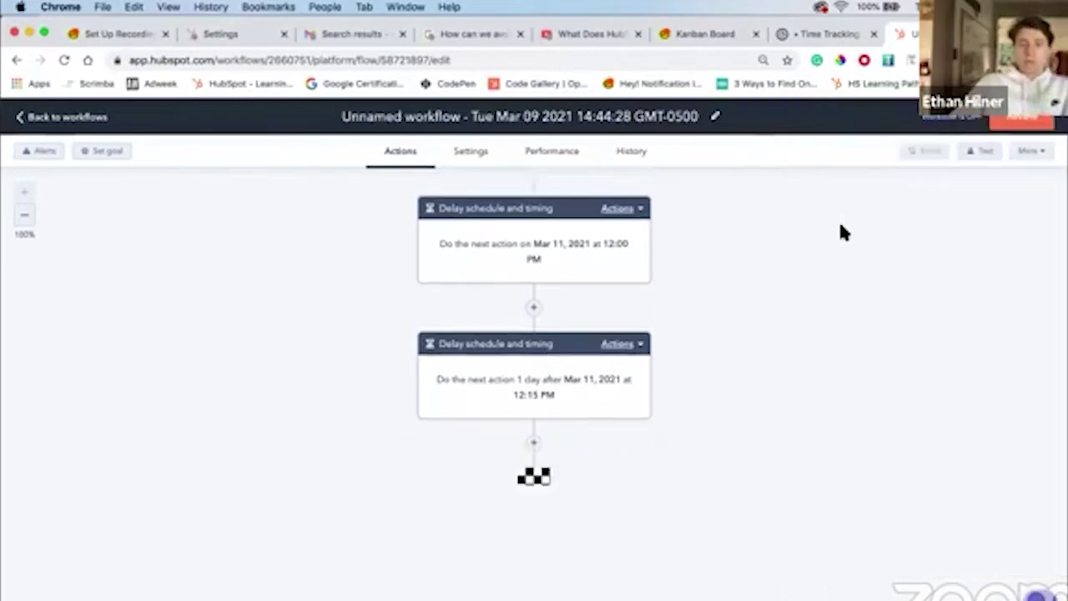
Review the date-centered workflow from its enrollment trigger down, and check the second delay's date and time settings.
{"action": "scroll", "coordinate": [699, 215], "scroll_direction": "up", "scroll_amount": 4}
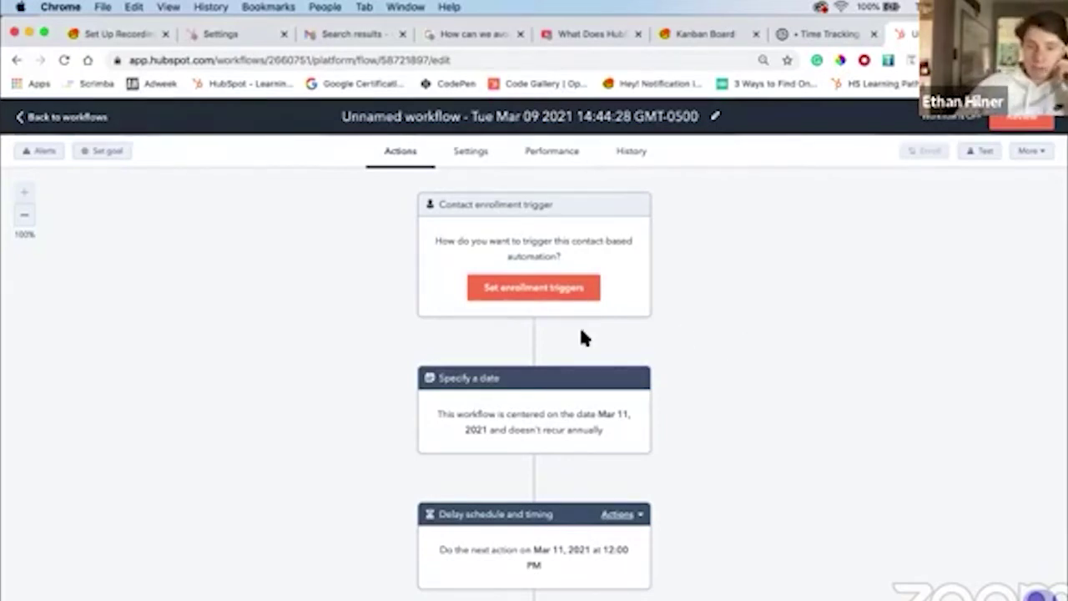
{"action": "scroll", "coordinate": [581, 337], "scroll_direction": "down", "scroll_amount": 2}
{"action": "scroll", "coordinate": [539, 342], "scroll_direction": "down", "scroll_amount": 3}
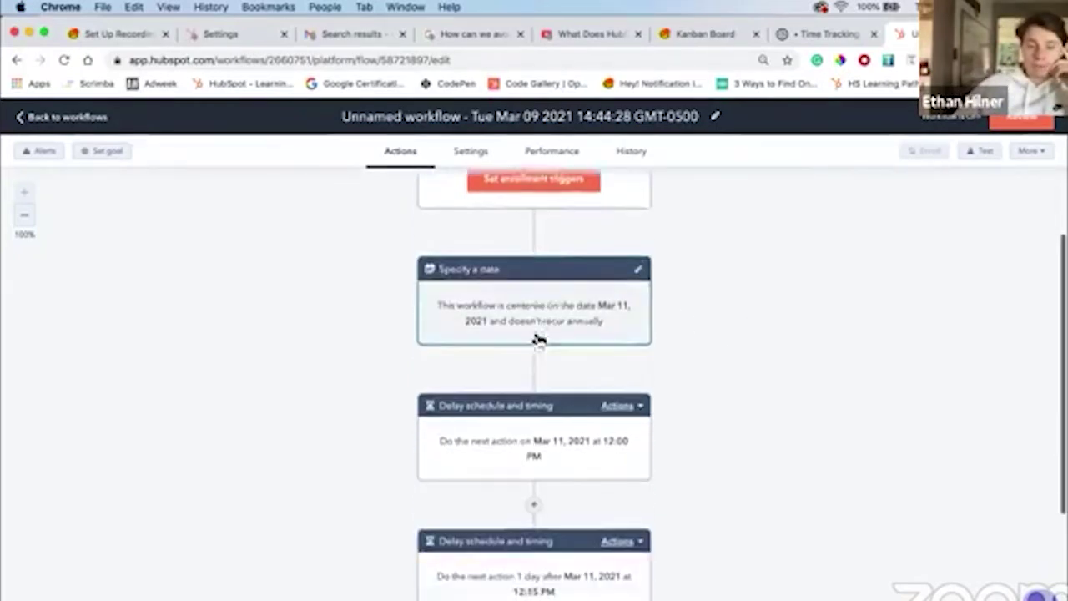
{"action": "scroll", "coordinate": [535, 342], "scroll_direction": "down", "scroll_amount": 2}
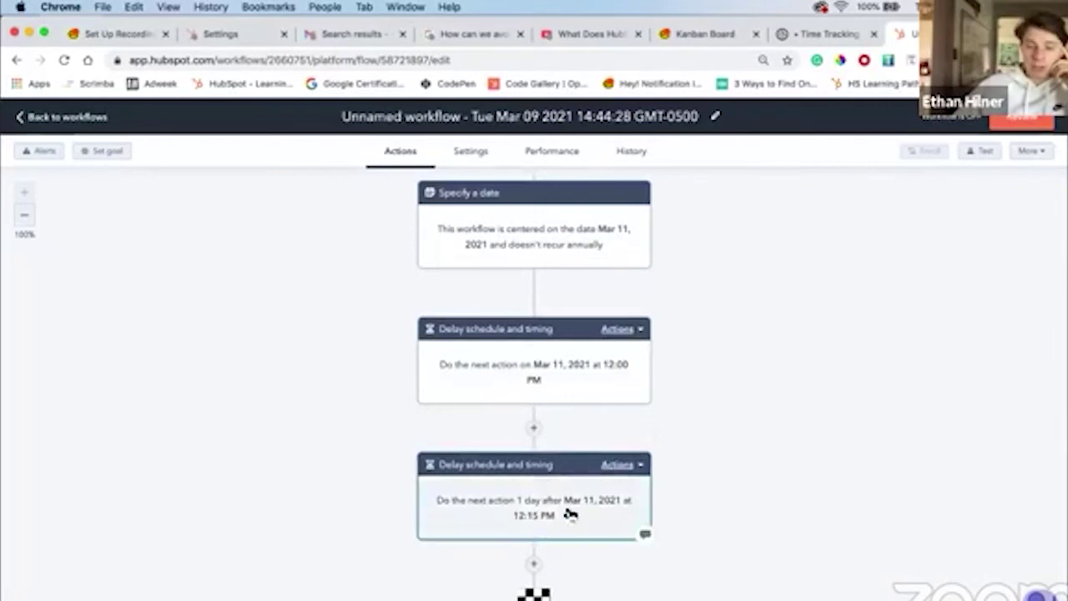
{"action": "left_click", "coordinate": [601, 499]}
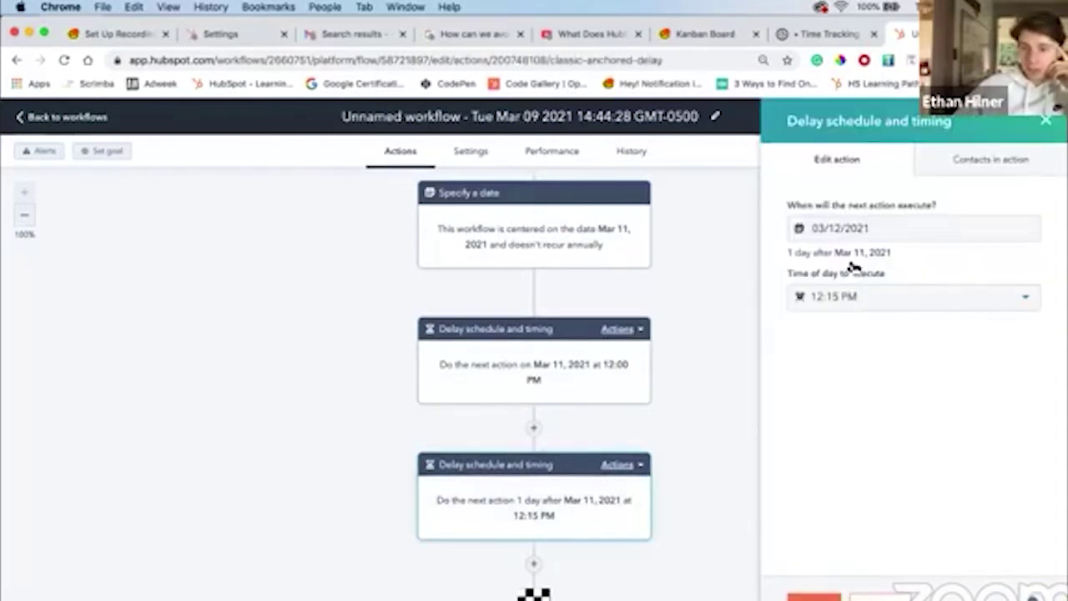
{"action": "left_click", "coordinate": [1043, 121]}
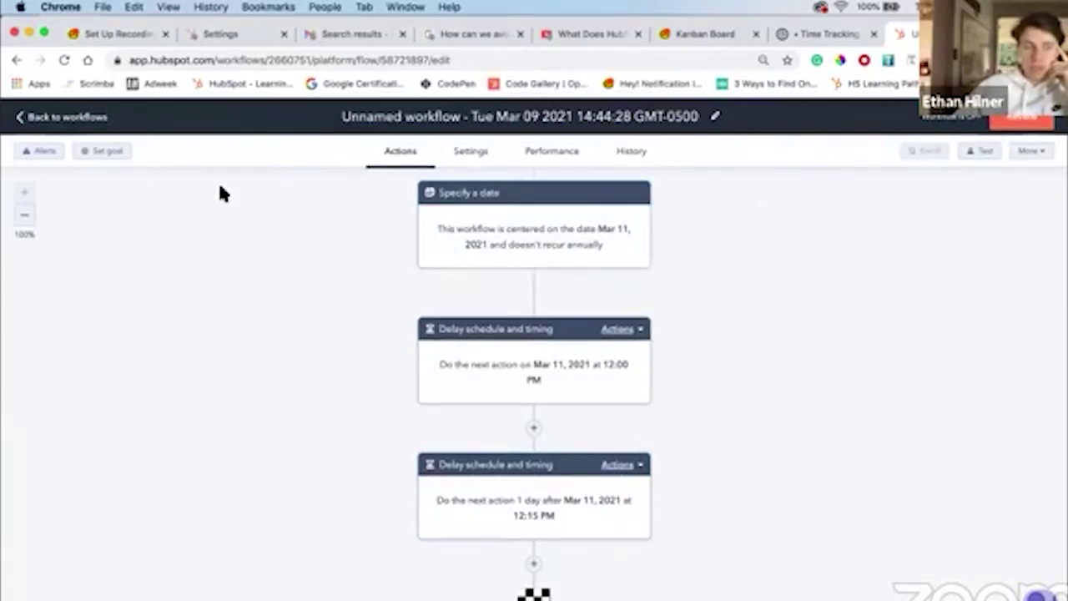
Open the Nurture workflow from the workflows list, check its general settings, and return to its actions.
{"action": "left_click", "coordinate": [117, 117]}
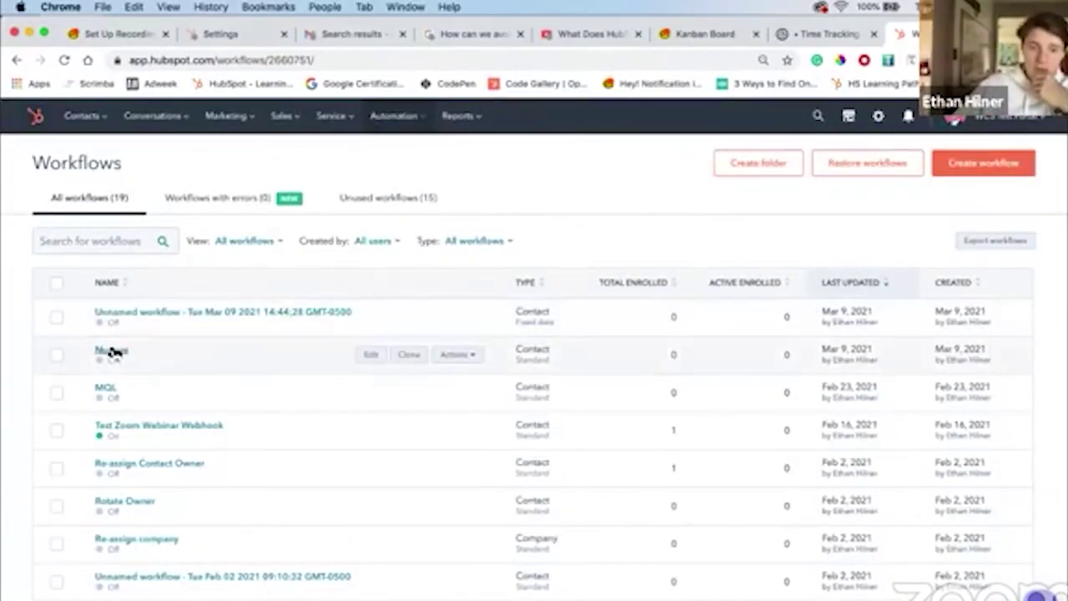
{"action": "left_click", "coordinate": [112, 348]}
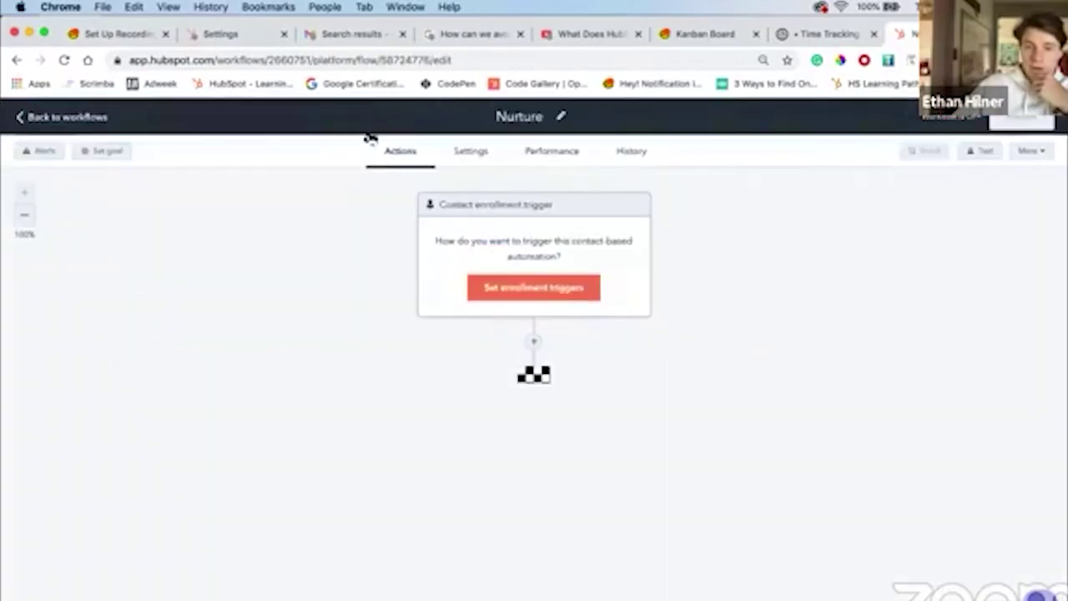
{"action": "left_click", "coordinate": [476, 156]}
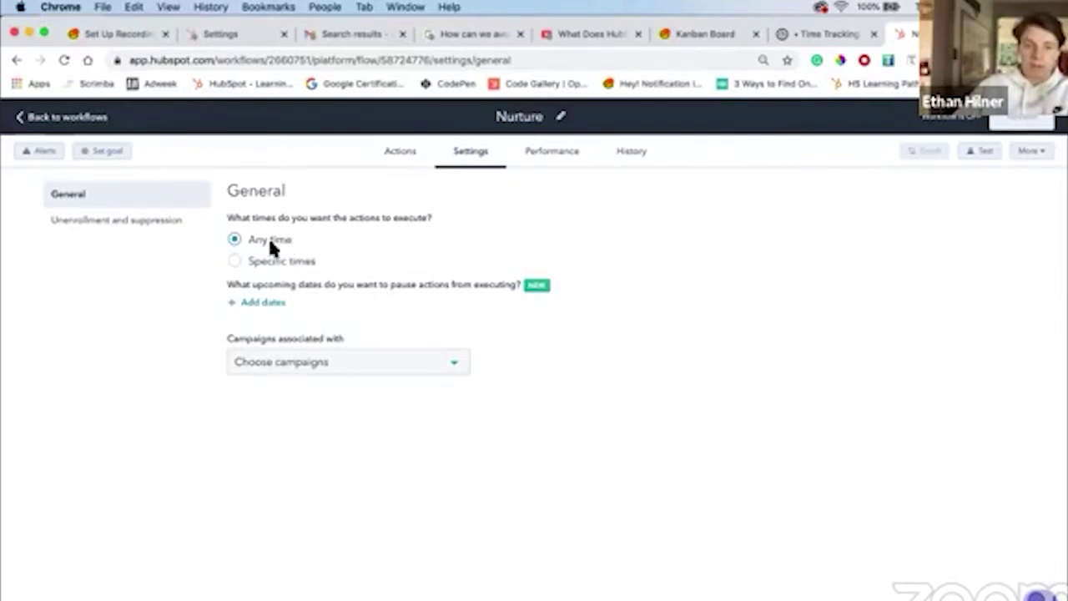
{"action": "left_click", "coordinate": [398, 152]}
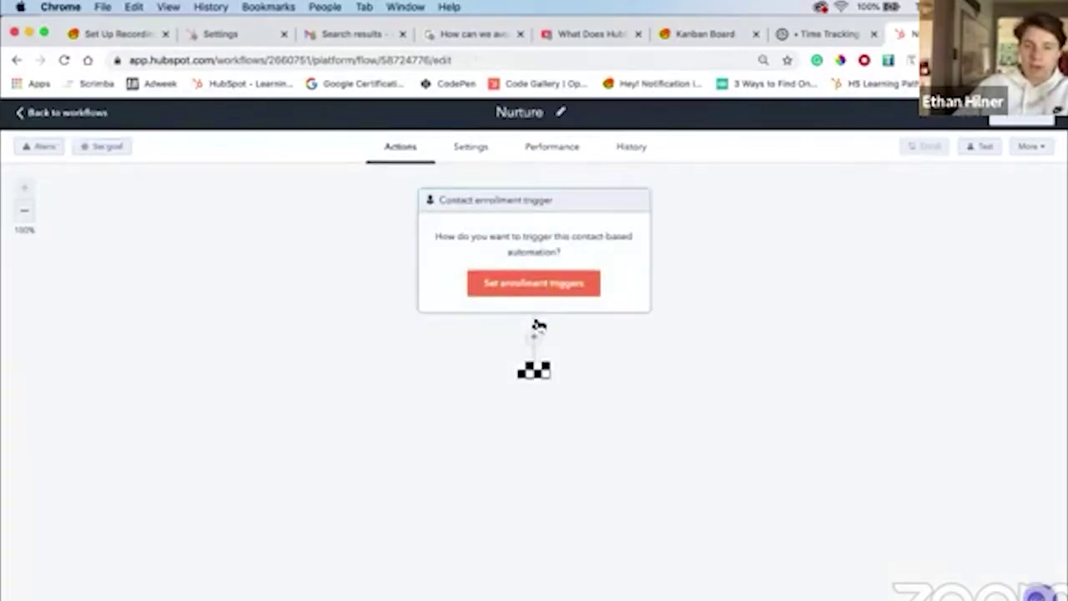
Add a delay for a set amount of time of 5 days below the Nurture workflow's enrollment trigger and save it.
{"action": "left_click", "coordinate": [533, 337]}
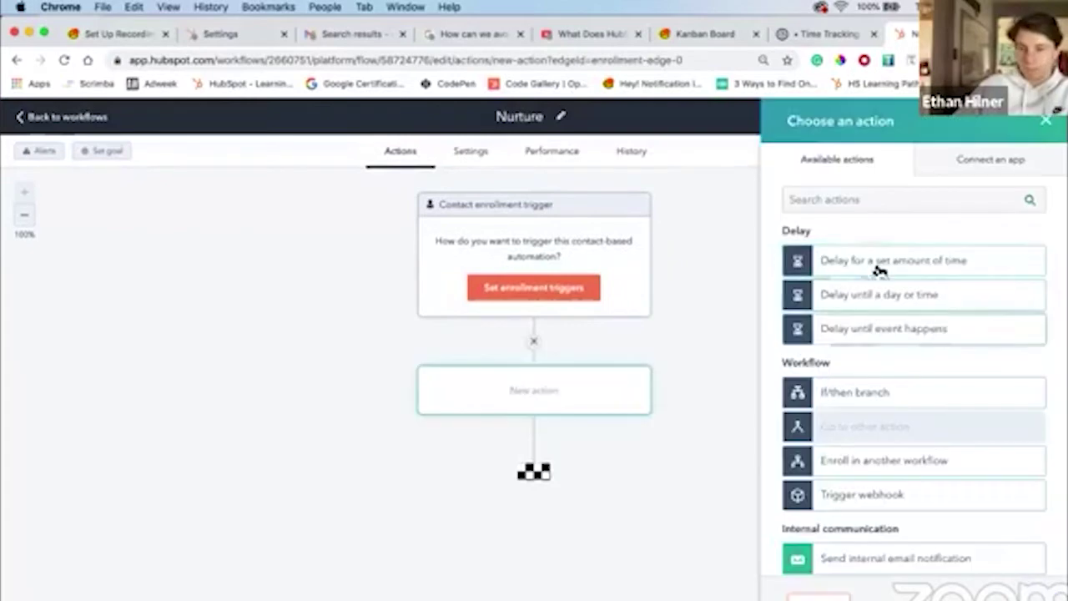
{"action": "left_click", "coordinate": [863, 263]}
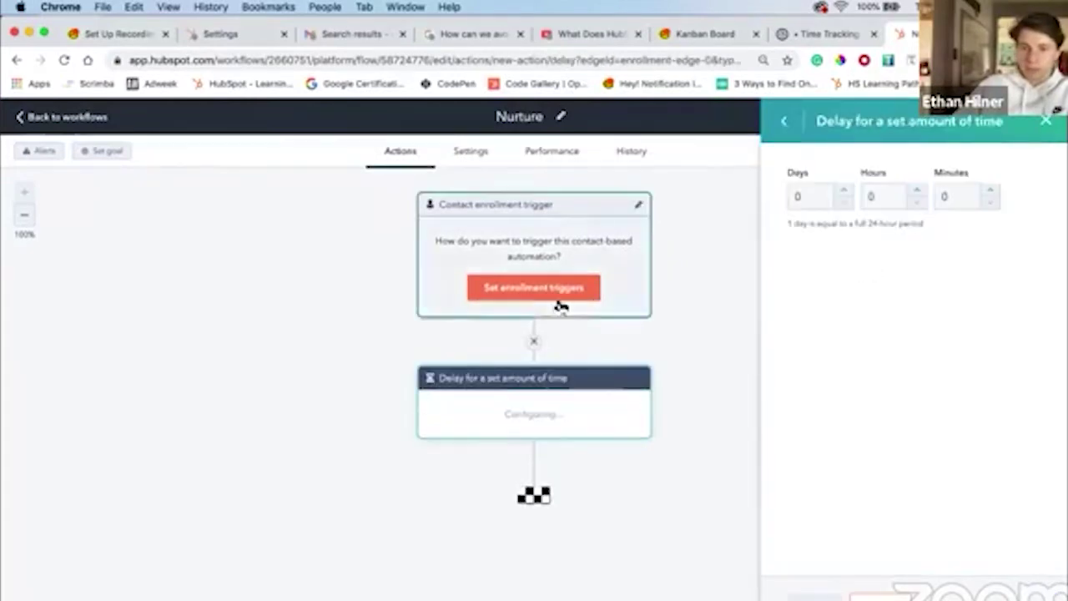
{"action": "left_click", "coordinate": [841, 192]}
{"action": "left_click", "coordinate": [841, 192]}
{"action": "left_click", "coordinate": [841, 192]}
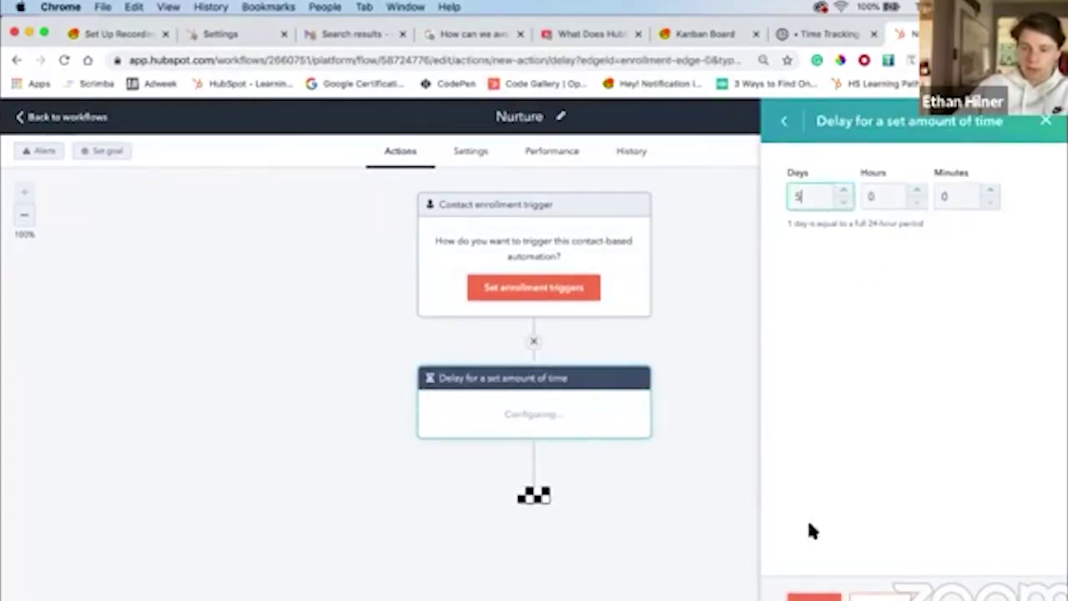
{"action": "left_click", "coordinate": [814, 596]}
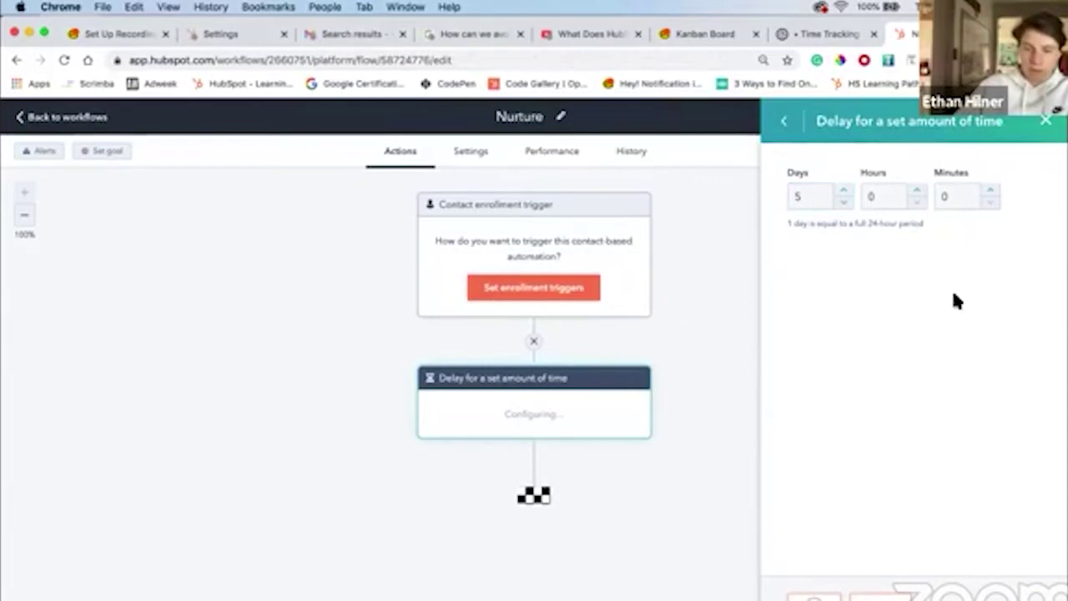
Look through the actions available after the 5-day delay, and close the list without adding one.
{"action": "left_click", "coordinate": [534, 441]}
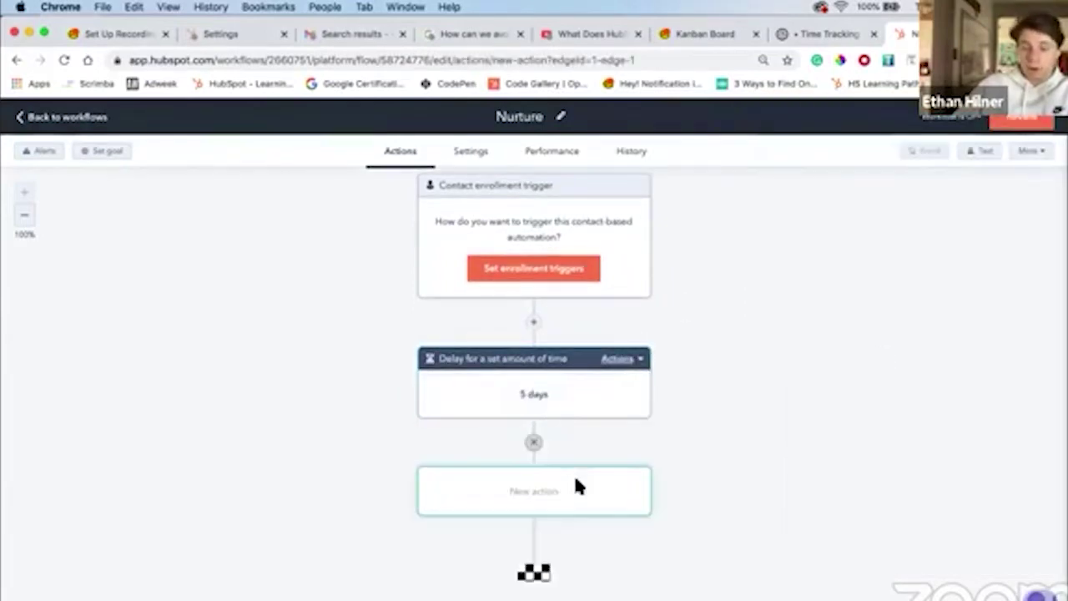
{"action": "scroll", "coordinate": [906, 437], "scroll_direction": "down", "scroll_amount": 5}
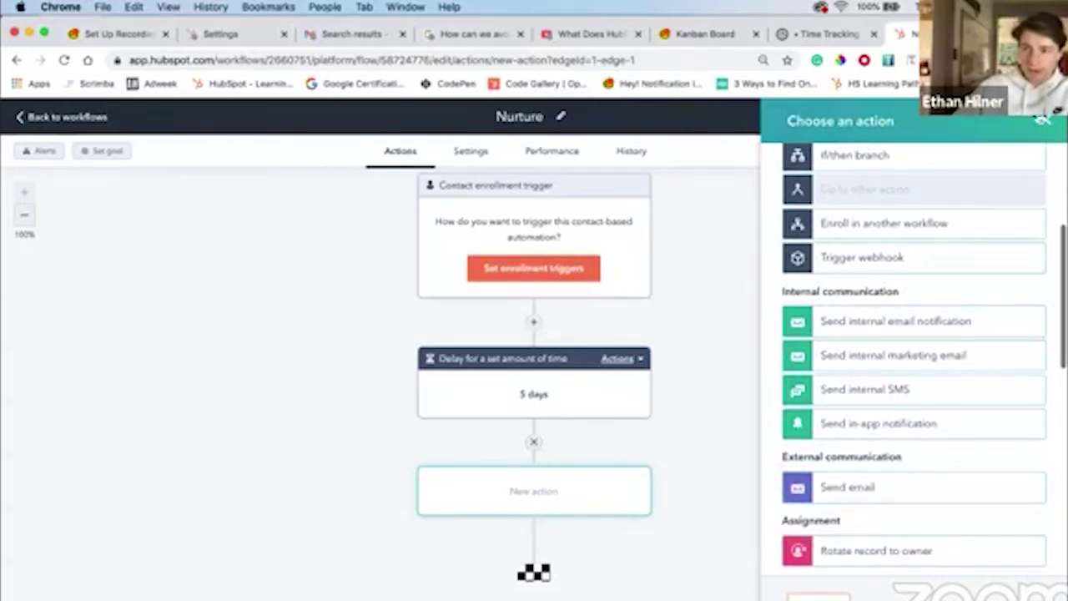
{"action": "left_click", "coordinate": [1043, 120]}
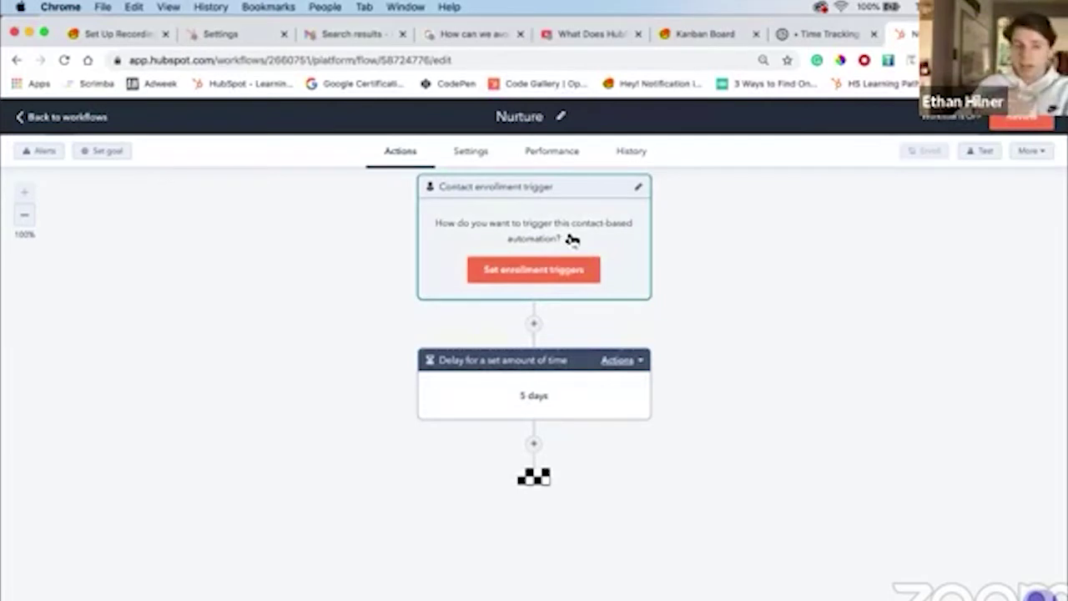
Restrict the Nurture workflow's action execution to specific times, Mon - Fri from 9:00 AM to 5:00 PM, and save the times.
{"action": "left_click", "coordinate": [489, 155]}
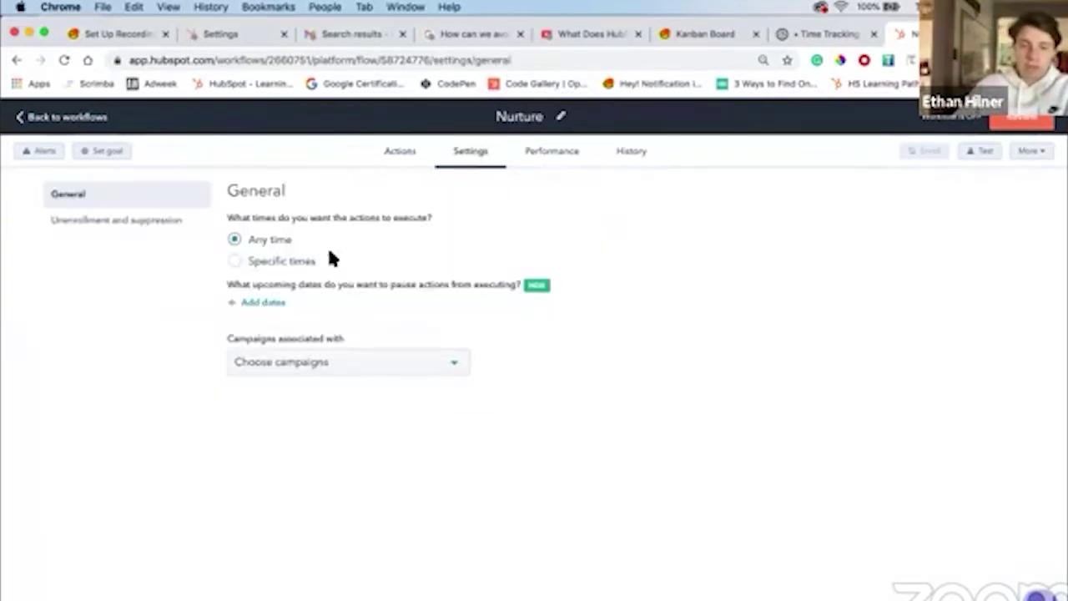
{"action": "left_click", "coordinate": [288, 263]}
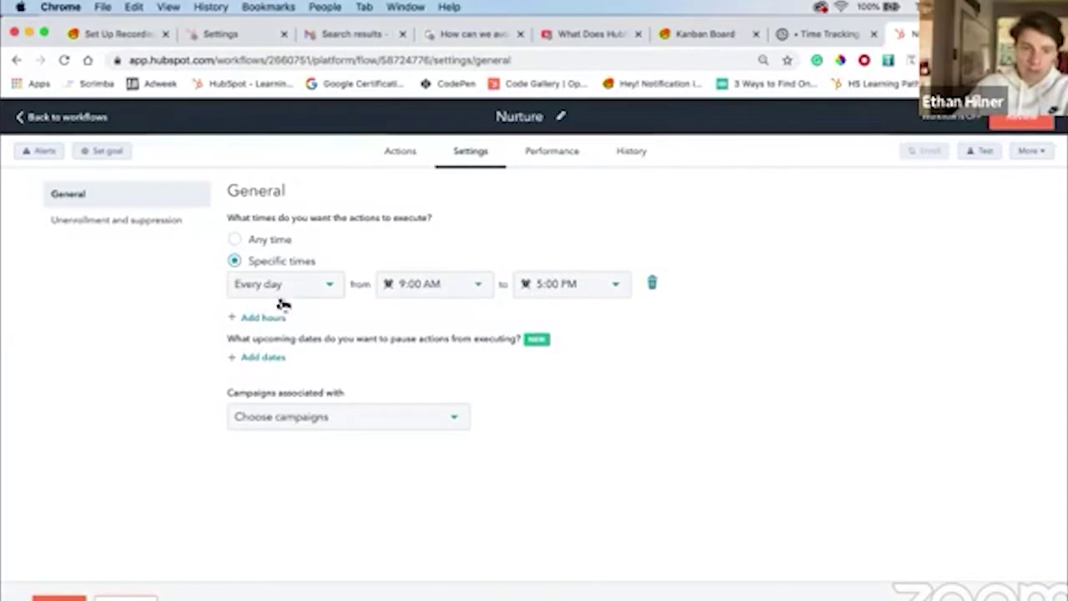
{"action": "left_click", "coordinate": [315, 288]}
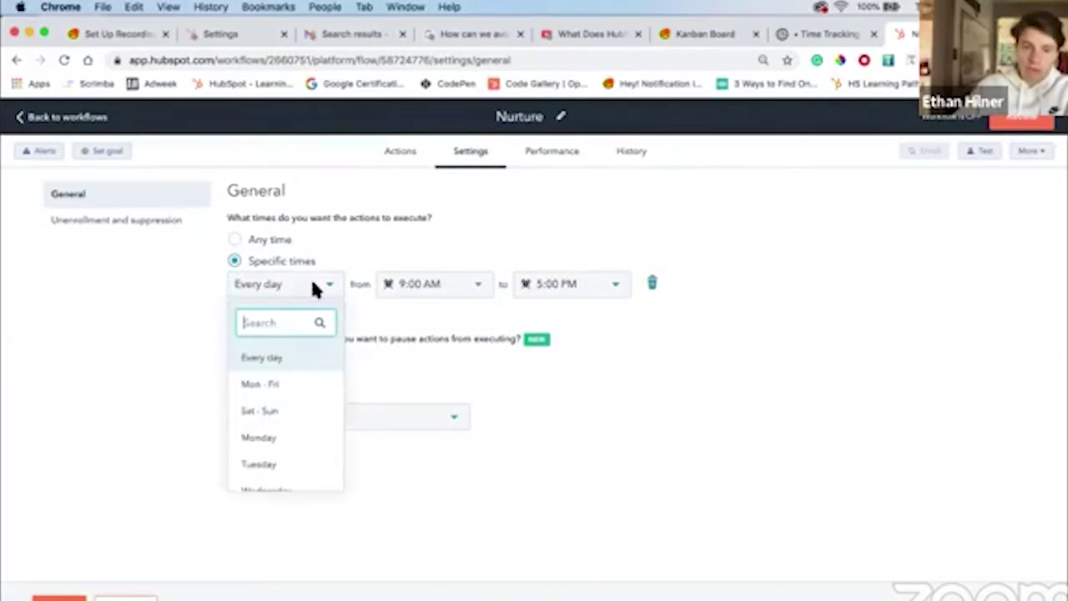
{"action": "left_click", "coordinate": [296, 389]}
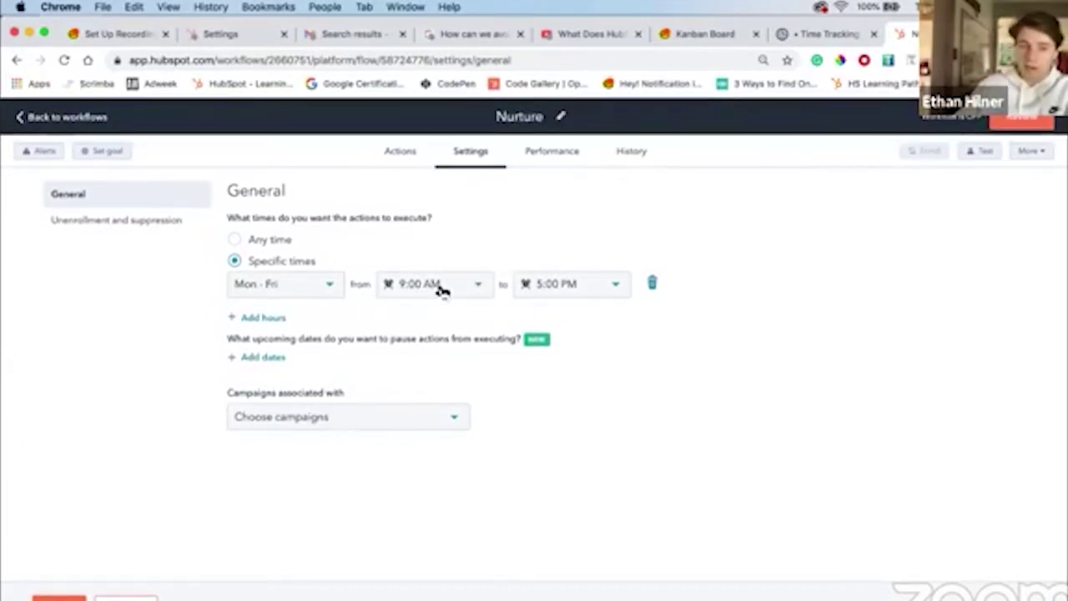
{"action": "left_click", "coordinate": [296, 292]}
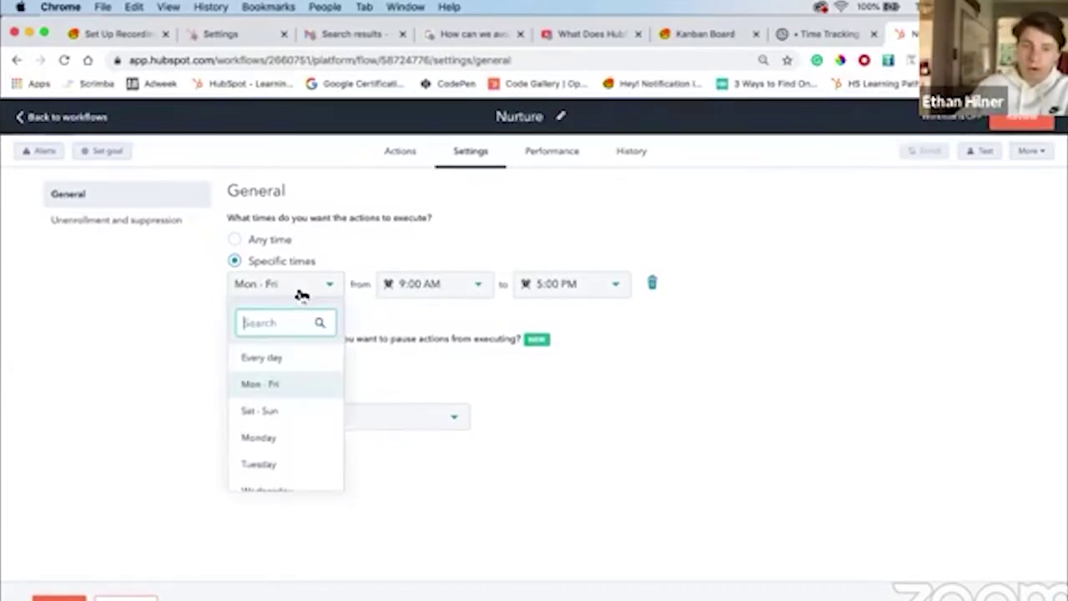
{"action": "left_click", "coordinate": [405, 283]}
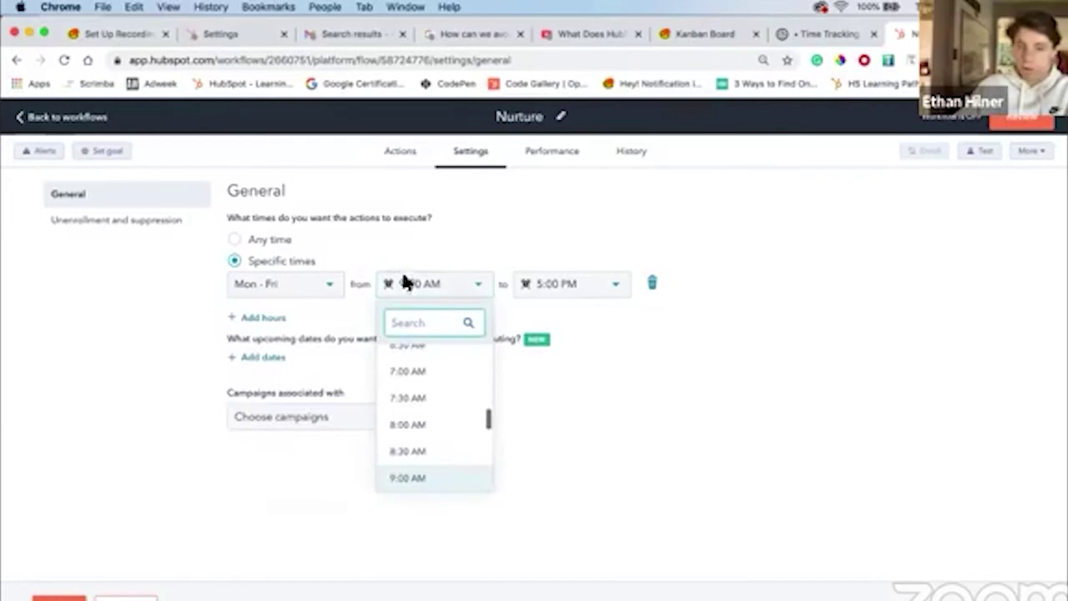
{"action": "left_click", "coordinate": [529, 256]}
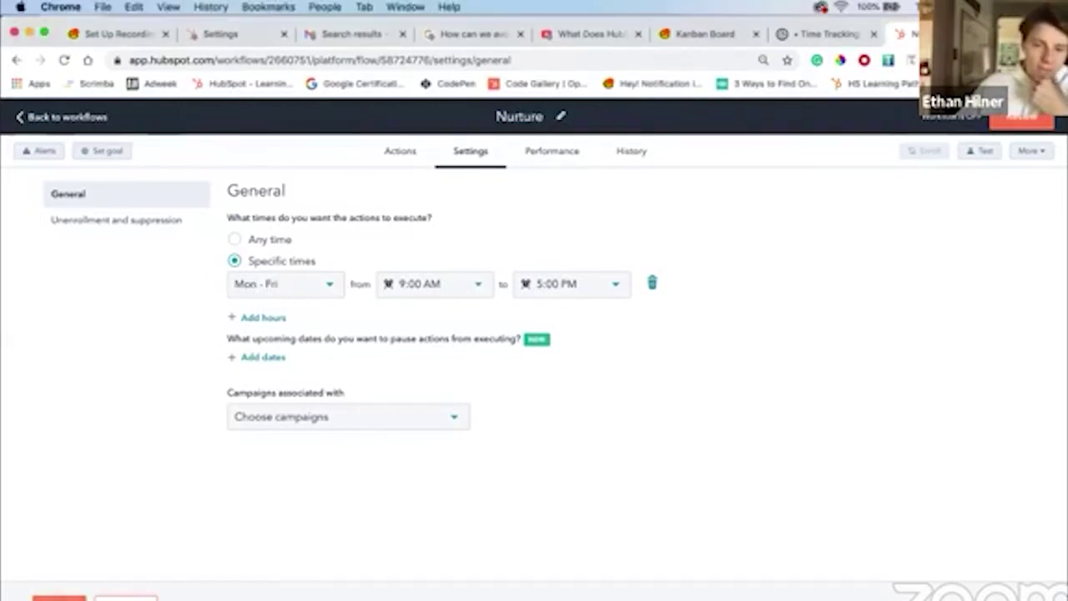
{"action": "left_click", "coordinate": [254, 318]}
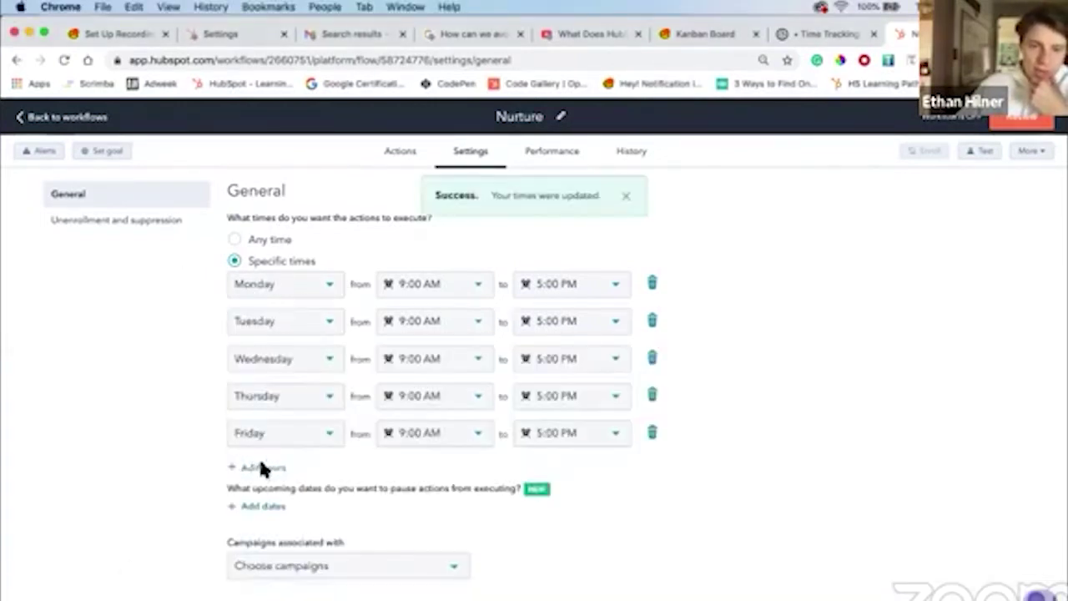
Try adding a Saturday row from 9:00 AM to 5:00 PM to the execution times, and cancel the change.
{"action": "left_click", "coordinate": [256, 468]}
{"action": "left_click", "coordinate": [126, 599]}
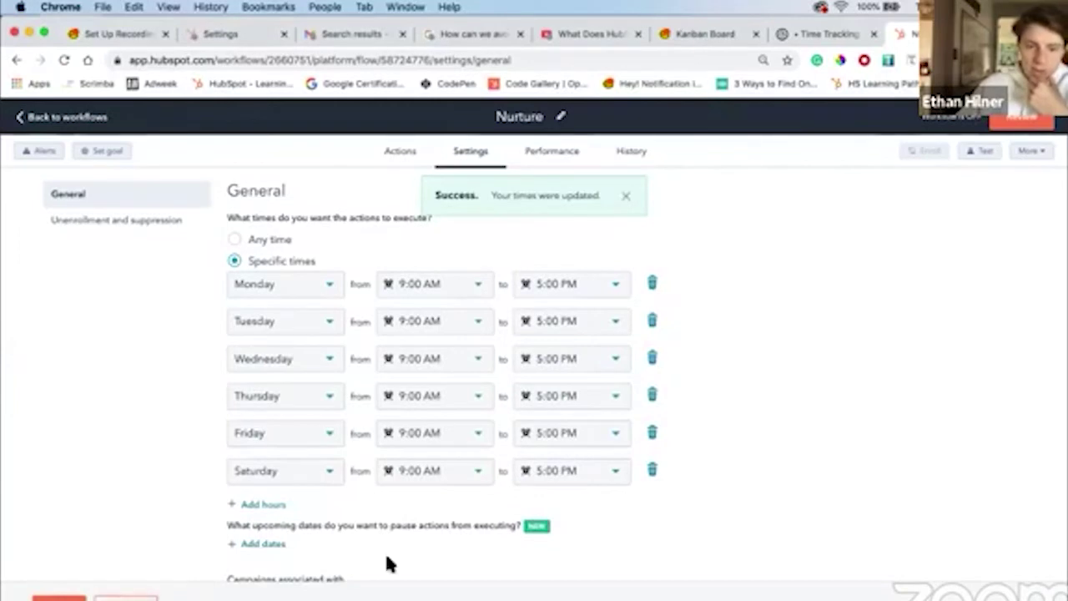
{"action": "scroll", "coordinate": [480, 551], "scroll_direction": "down", "scroll_amount": 1}
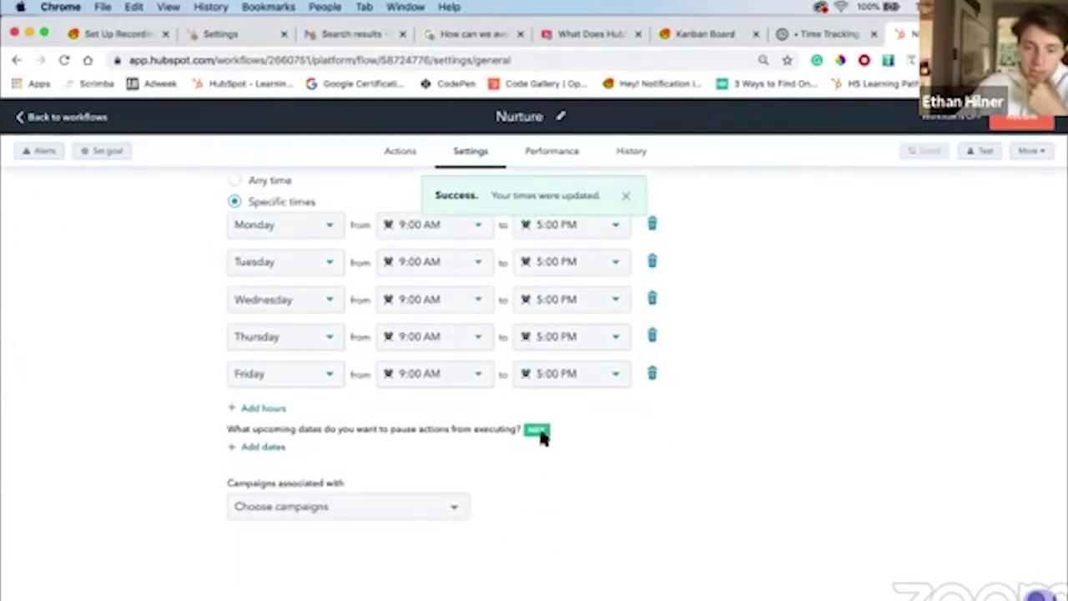
Try adding 03/10/2021 as a date on which the workflow's actions pause, and remove it again.
{"action": "left_click_drag", "start_coordinate": [190, 447], "coordinate": [645, 446]}
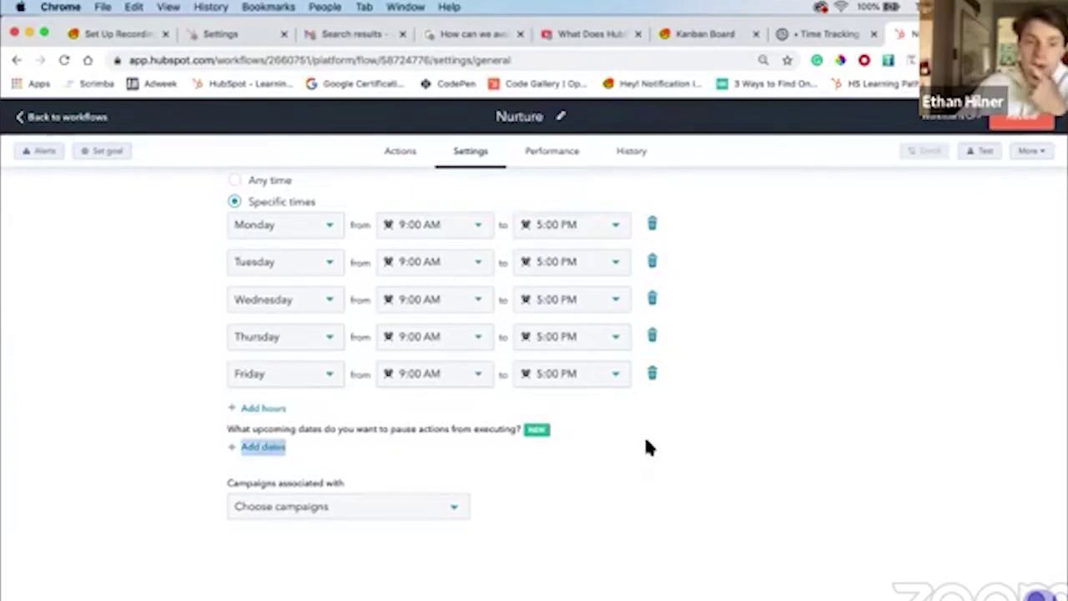
{"action": "left_click", "coordinate": [349, 451]}
{"action": "left_click", "coordinate": [262, 449]}
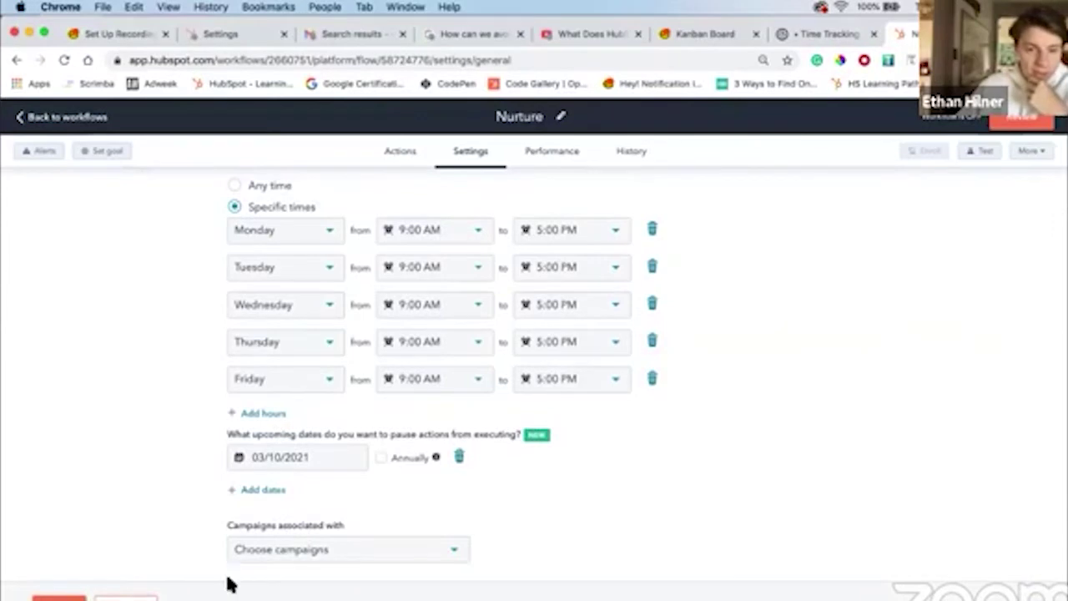
{"action": "left_click", "coordinate": [328, 458]}
{"action": "left_click", "coordinate": [384, 474]}
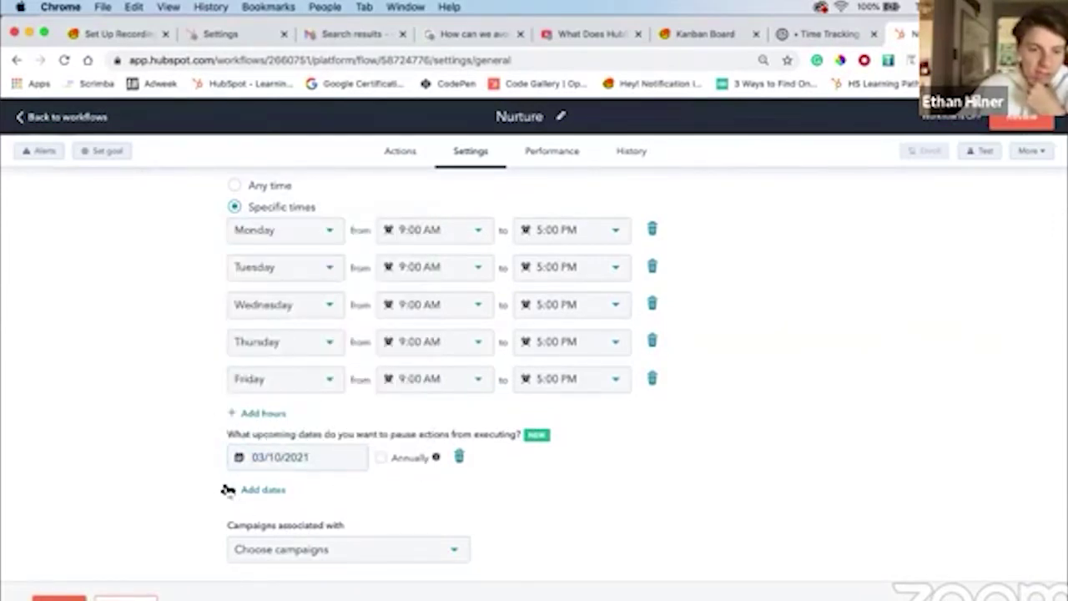
{"action": "scroll", "coordinate": [254, 468], "scroll_direction": "up", "scroll_amount": 2}
{"action": "scroll", "coordinate": [263, 451], "scroll_direction": "down", "scroll_amount": 3}
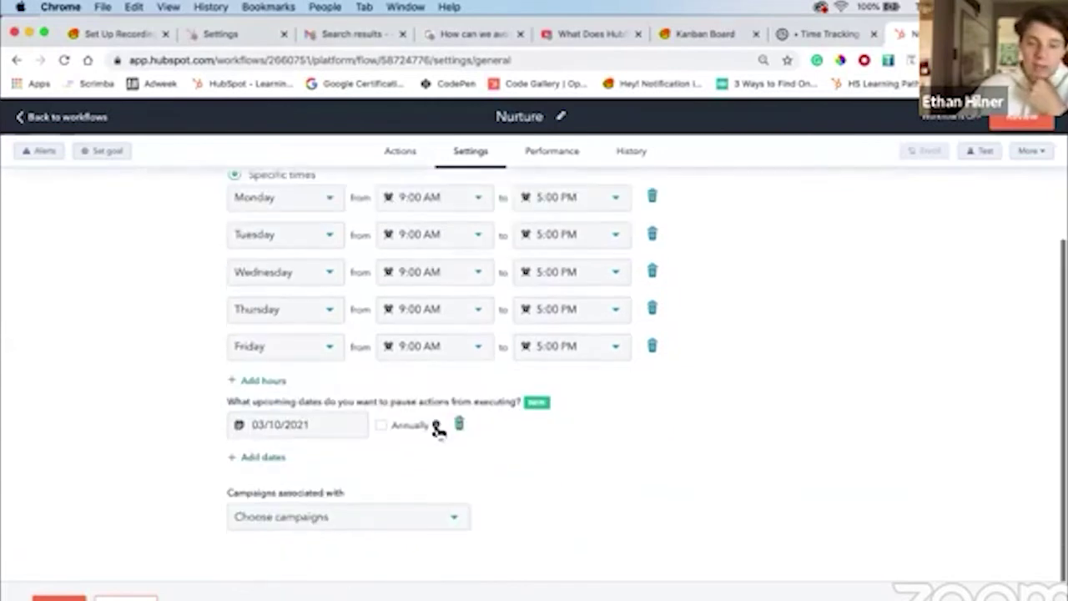
{"action": "left_click", "coordinate": [460, 425]}
Check which campaigns can be associated with the Nurture workflow, without choosing one.
{"action": "left_click", "coordinate": [419, 497]}
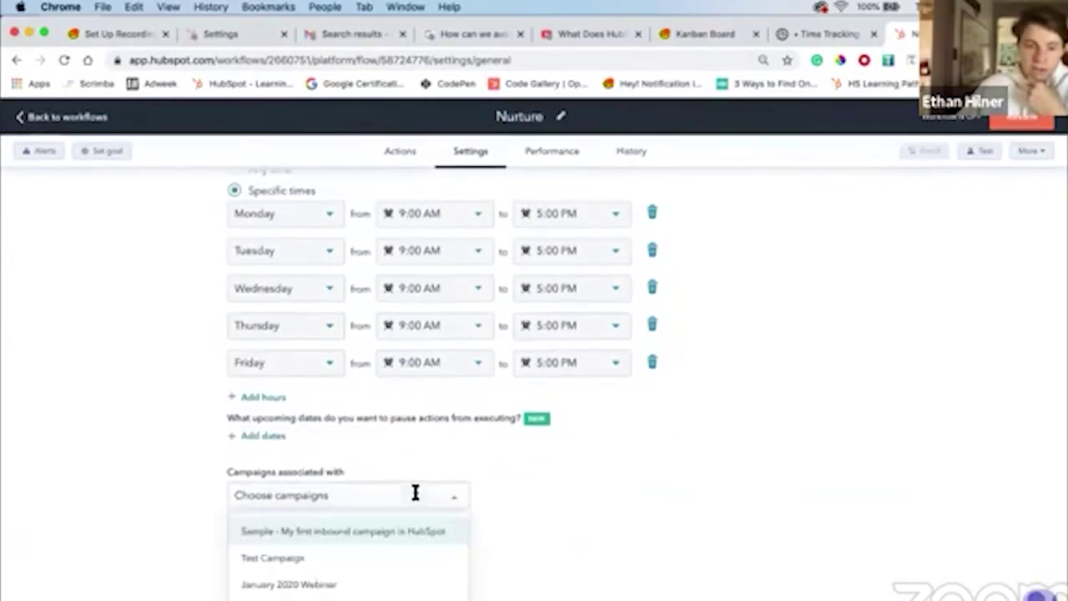
{"action": "left_click", "coordinate": [526, 483]}
{"action": "left_click", "coordinate": [407, 494]}
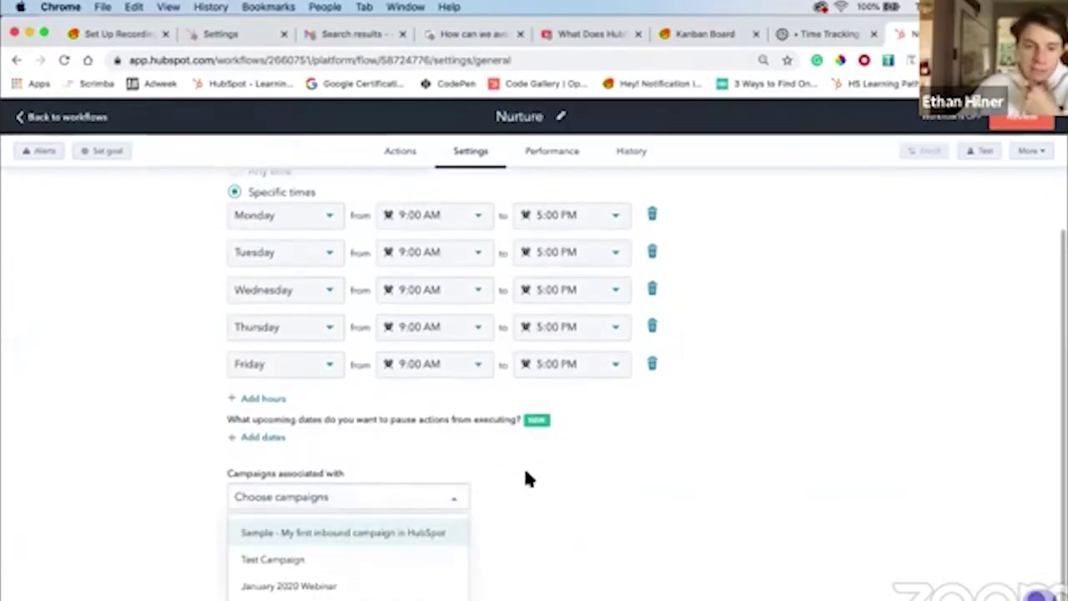
{"action": "scroll", "coordinate": [543, 426], "scroll_direction": "up", "scroll_amount": 3}
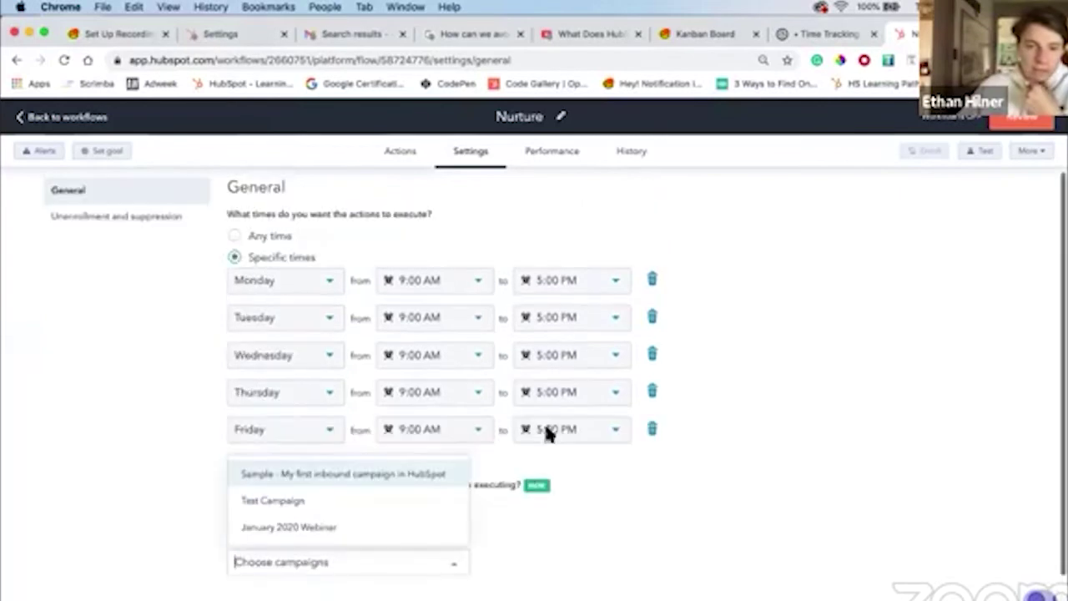
Glance at the unenrollment and suppression settings and the workflow's actions, and return to the general settings.
{"action": "left_click", "coordinate": [169, 230]}
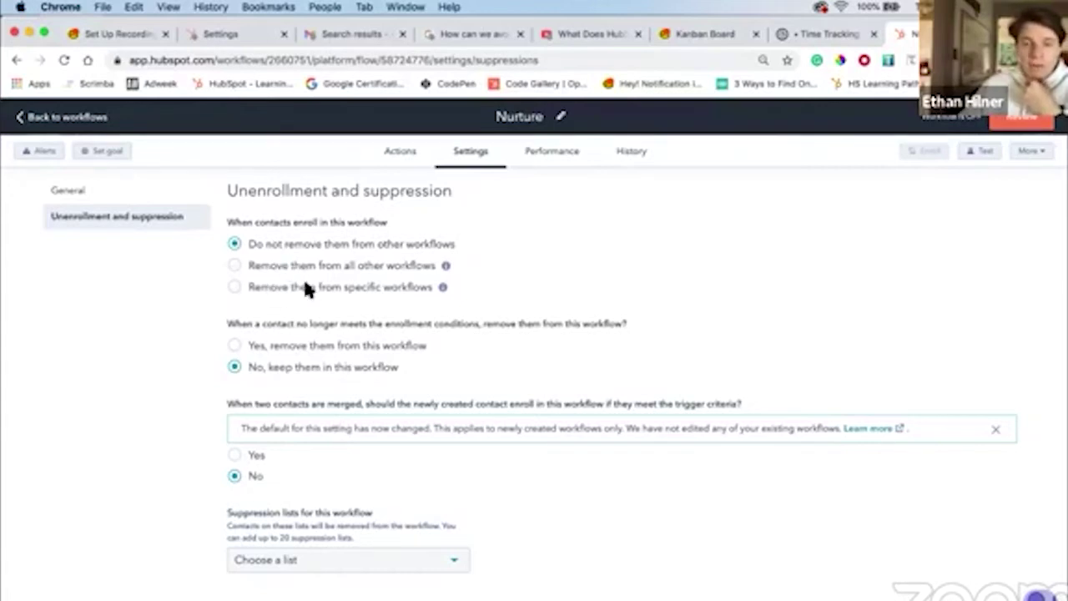
{"action": "left_click", "coordinate": [405, 163]}
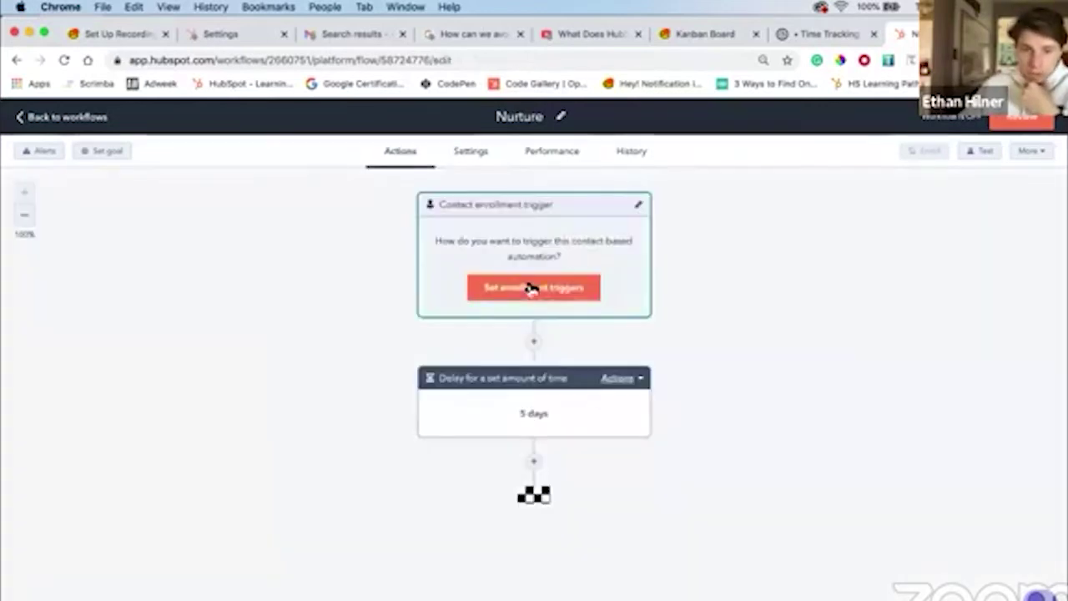
{"action": "left_click", "coordinate": [480, 165]}
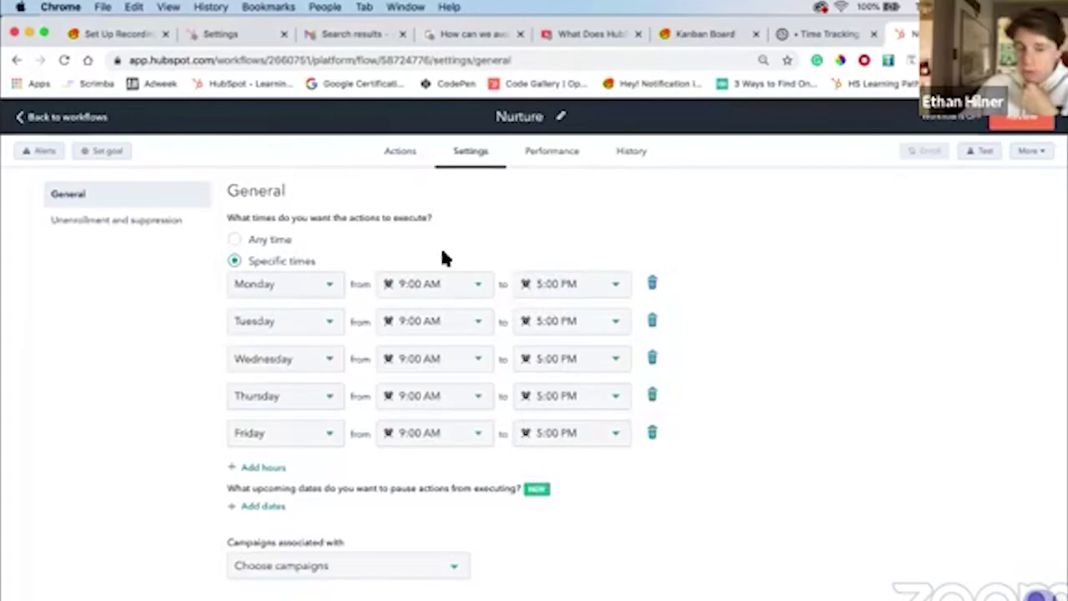
Review the unenrollment and suppression settings, including the available suppression lists, without selecting a list.
{"action": "left_click", "coordinate": [164, 228]}
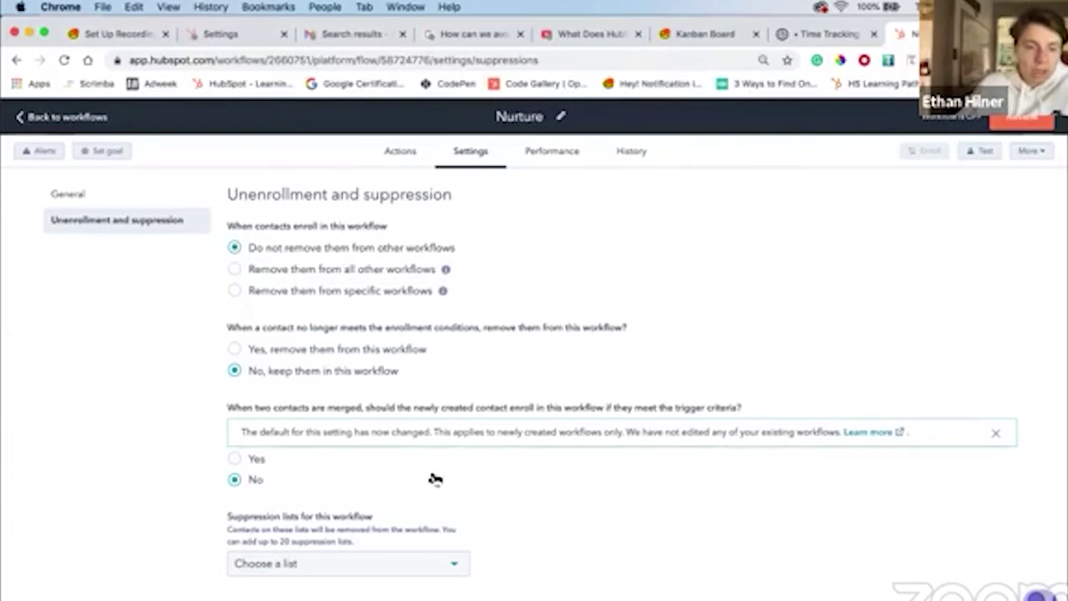
{"action": "scroll", "coordinate": [376, 501], "scroll_direction": "down", "scroll_amount": 2}
{"action": "left_click", "coordinate": [331, 498]}
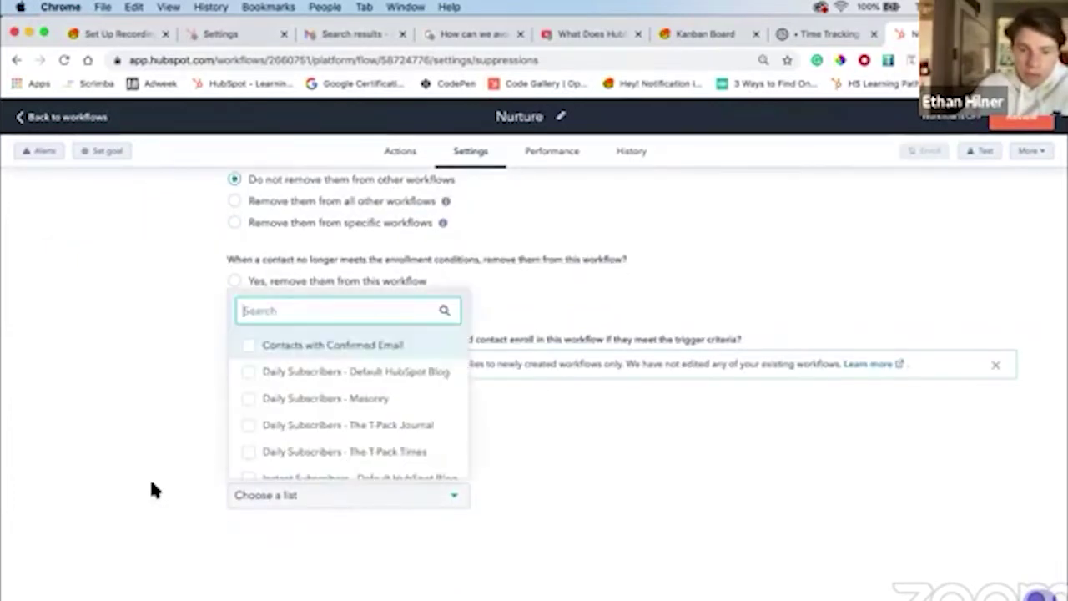
{"action": "left_click", "coordinate": [151, 490]}
{"action": "left_click", "coordinate": [299, 497]}
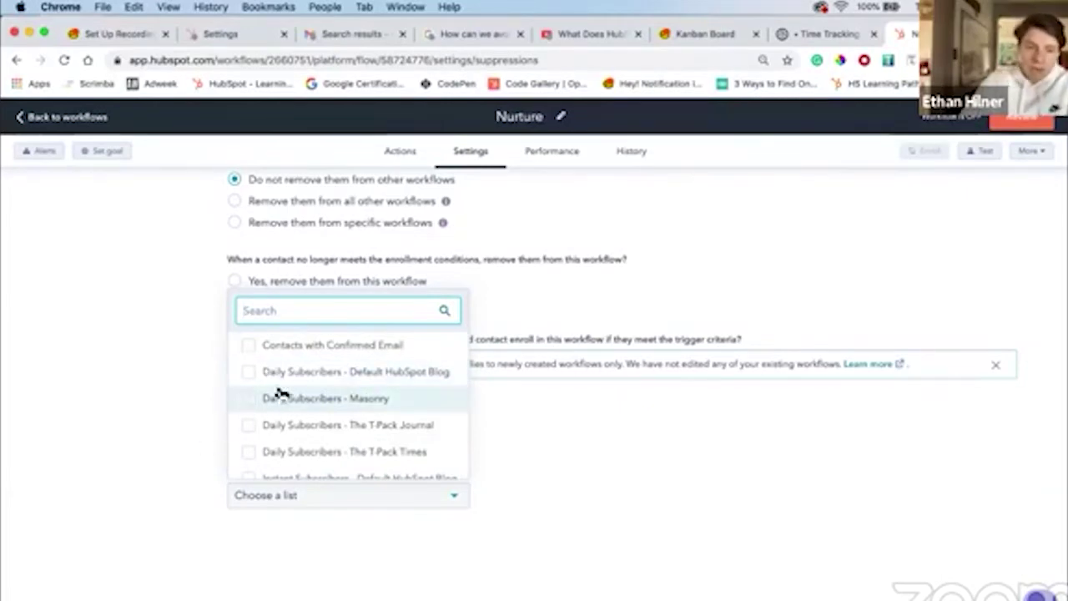
{"action": "left_click", "coordinate": [178, 377]}
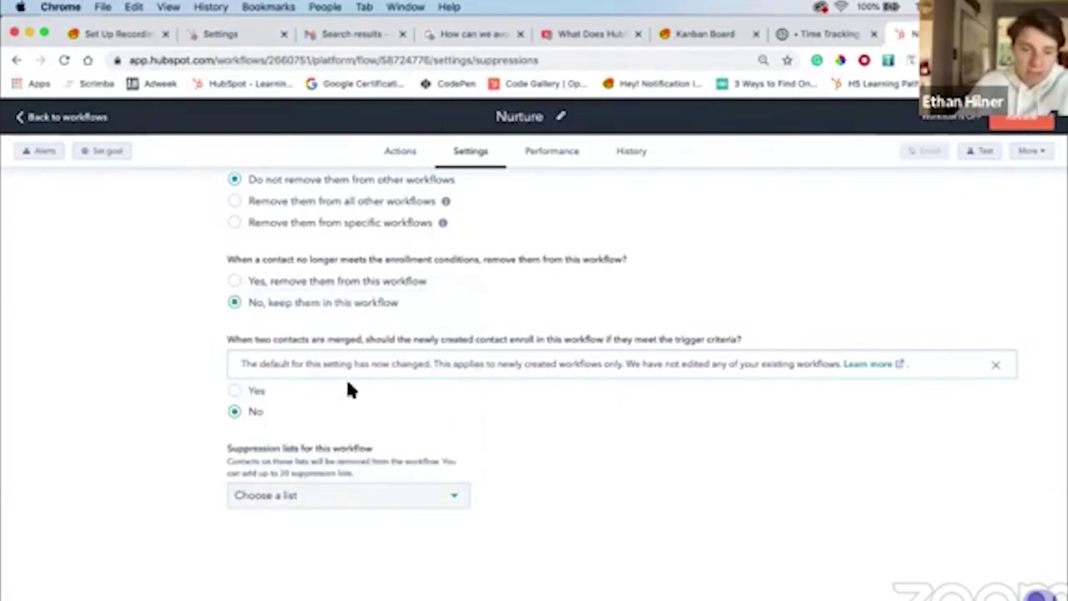
{"action": "scroll", "coordinate": [348, 385], "scroll_direction": "up", "scroll_amount": 1}
{"action": "scroll", "coordinate": [348, 385], "scroll_direction": "up", "scroll_amount": 2}
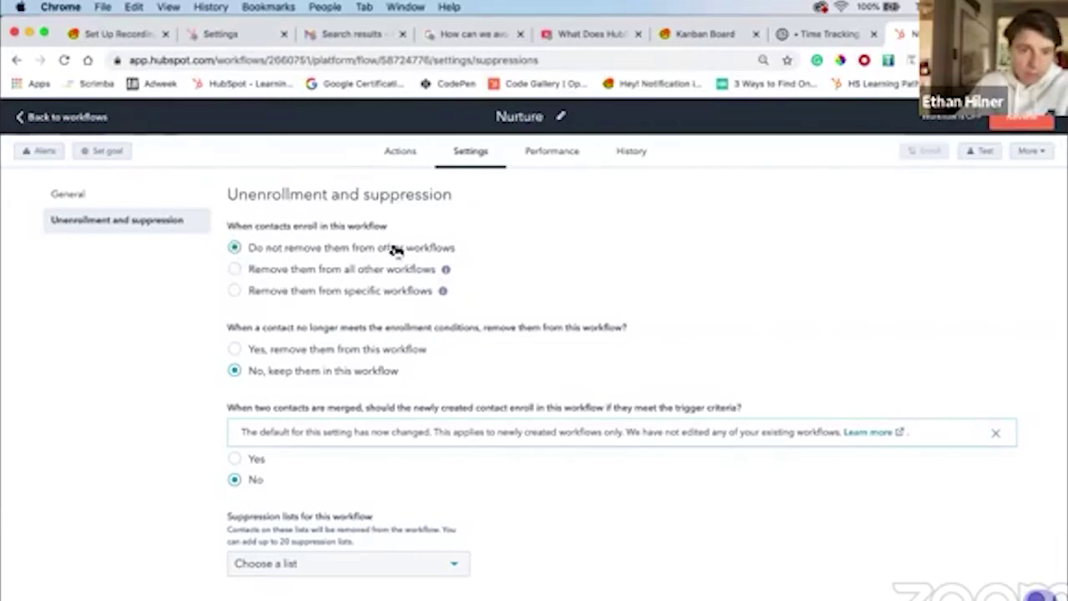
Set the Nurture workflow to remove enrolling contacts from a specific workflow, Test Zoom Webinar Webhook.
{"action": "left_click", "coordinate": [322, 275]}
{"action": "left_click", "coordinate": [307, 294]}
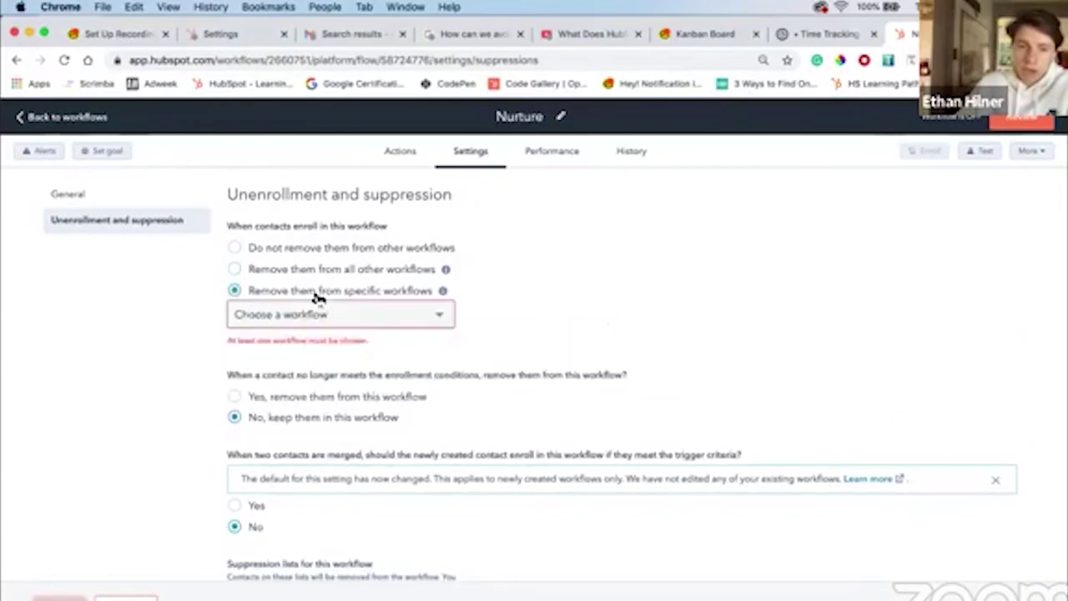
{"action": "left_click", "coordinate": [351, 314]}
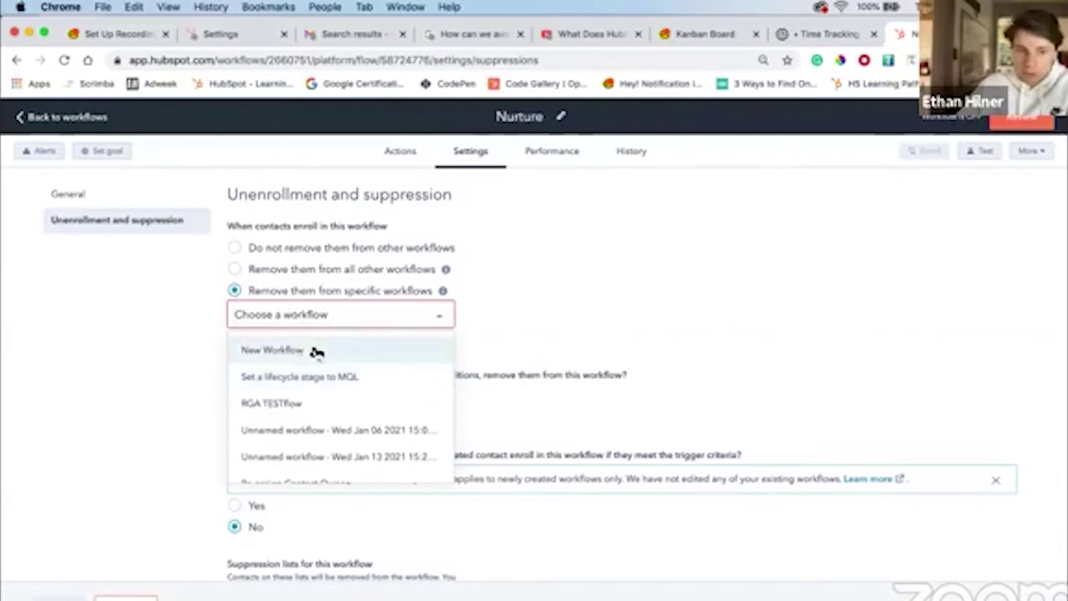
{"action": "scroll", "coordinate": [407, 427], "scroll_direction": "down", "scroll_amount": 1}
{"action": "scroll", "coordinate": [407, 427], "scroll_direction": "down", "scroll_amount": 5}
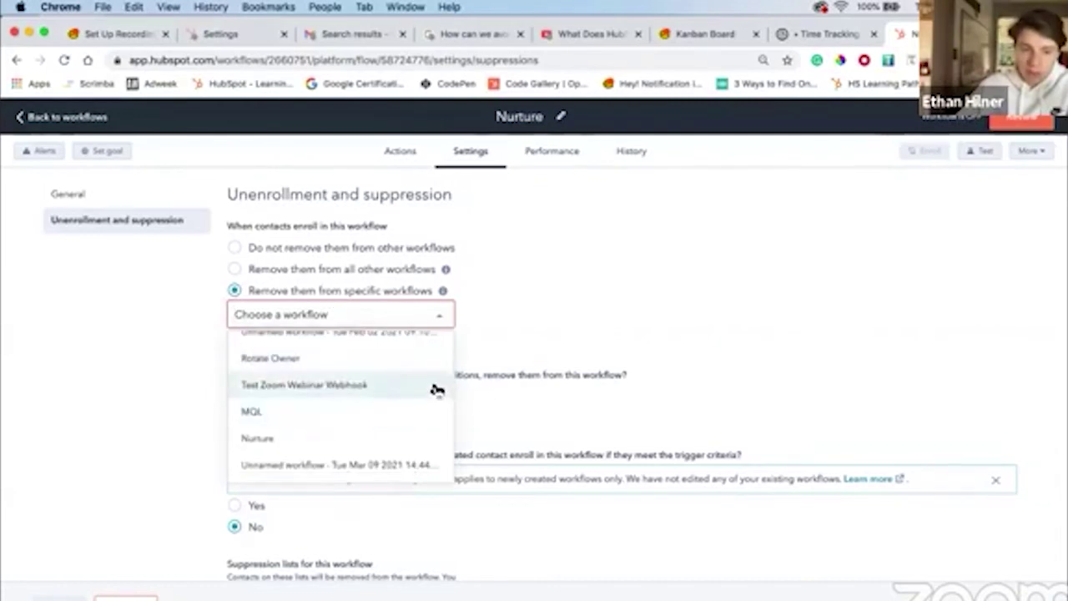
{"action": "left_click", "coordinate": [436, 390]}
{"action": "left_click", "coordinate": [94, 515]}
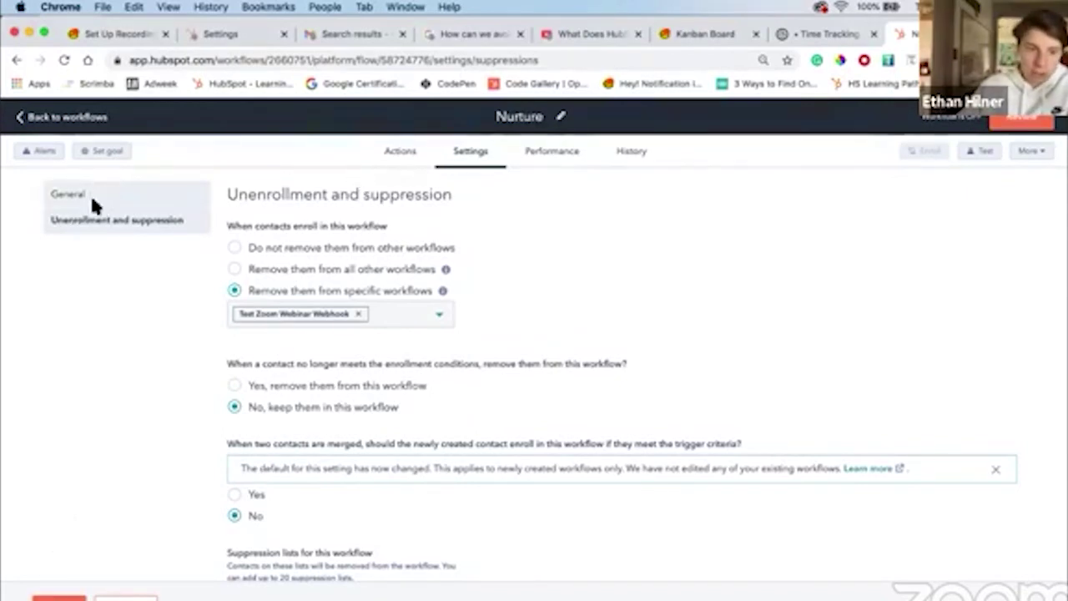
Review the options for contacts no longer meeting enrollment conditions, merged contacts and suppression lists, without changing them.
{"action": "scroll", "coordinate": [352, 503], "scroll_direction": "down", "scroll_amount": 2}
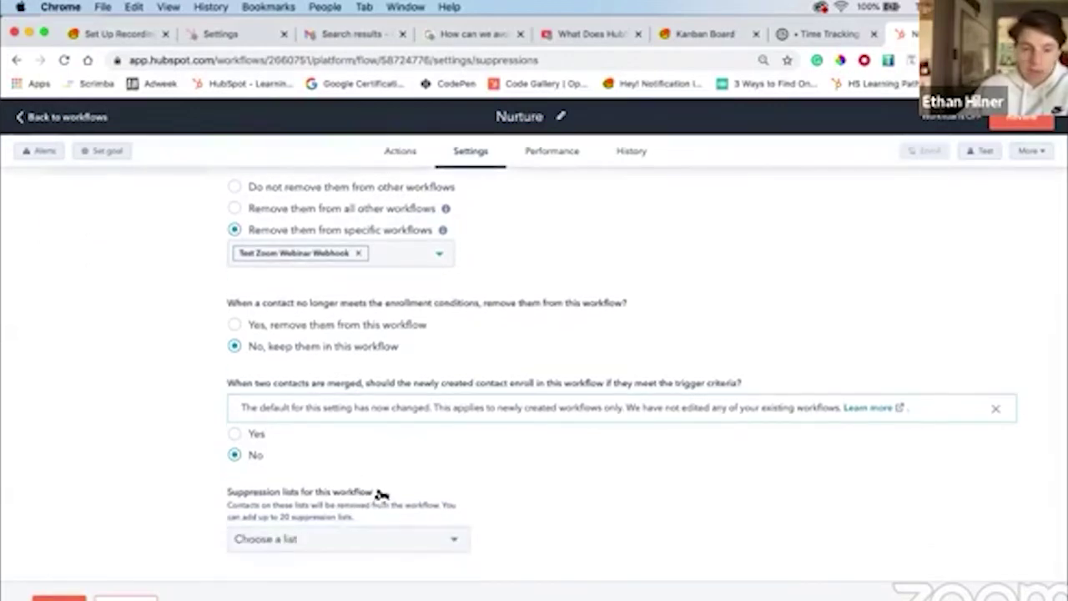
{"action": "scroll", "coordinate": [306, 436], "scroll_direction": "up", "scroll_amount": 2}
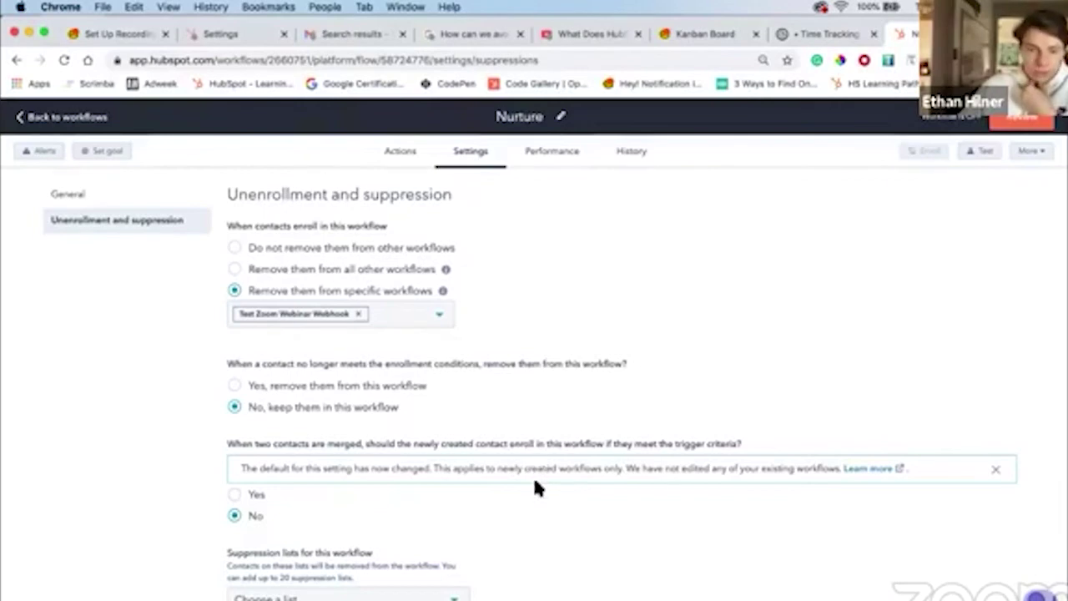
{"action": "scroll", "coordinate": [536, 488], "scroll_direction": "down", "scroll_amount": 2}
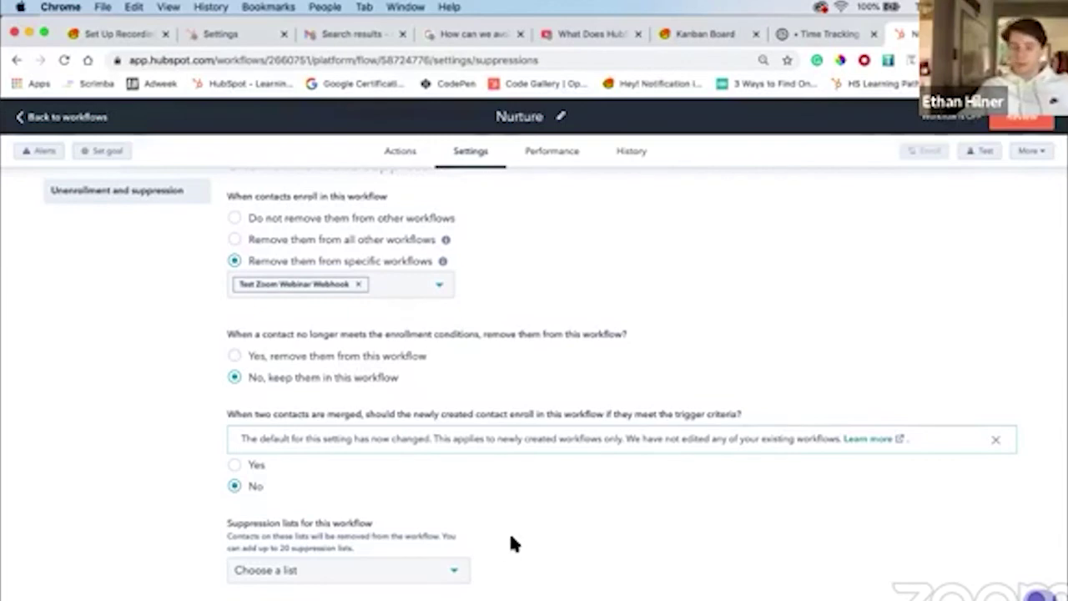
{"action": "scroll", "coordinate": [389, 520], "scroll_direction": "up", "scroll_amount": 1}
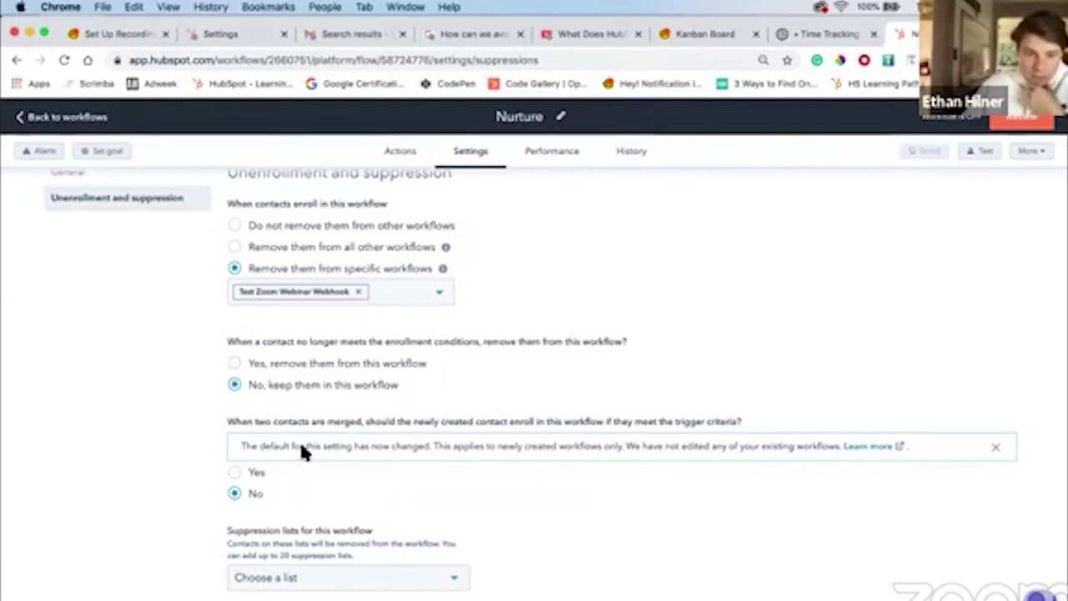
{"action": "scroll", "coordinate": [337, 452], "scroll_direction": "down", "scroll_amount": 1}
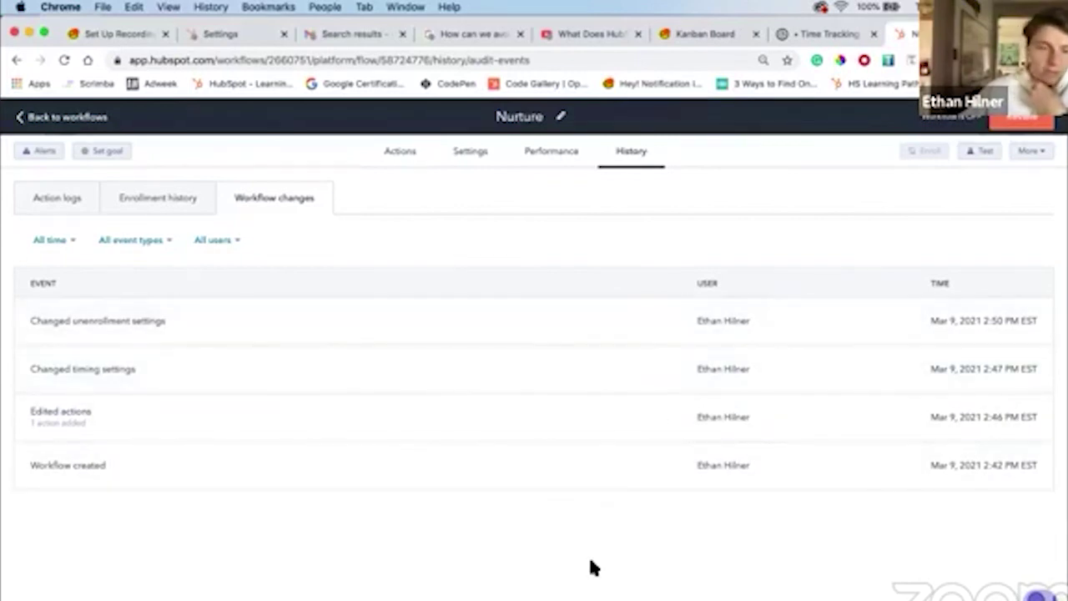
Open the workflow's action logs and filter the events by Errors and by Retries.
{"action": "left_click", "coordinate": [71, 199]}
{"action": "left_click", "coordinate": [270, 282]}
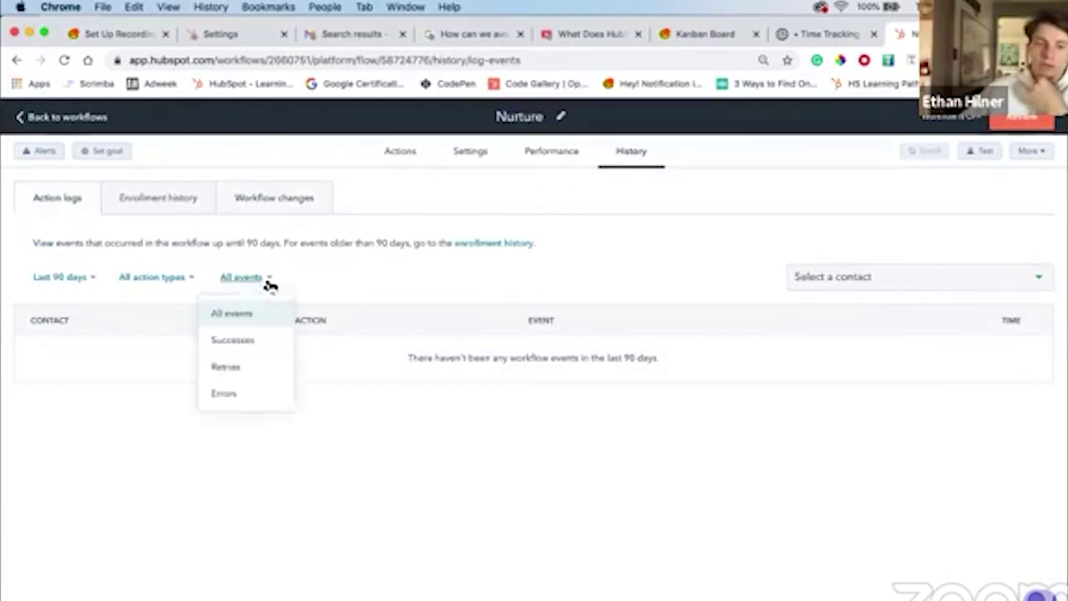
{"action": "left_click", "coordinate": [238, 392]}
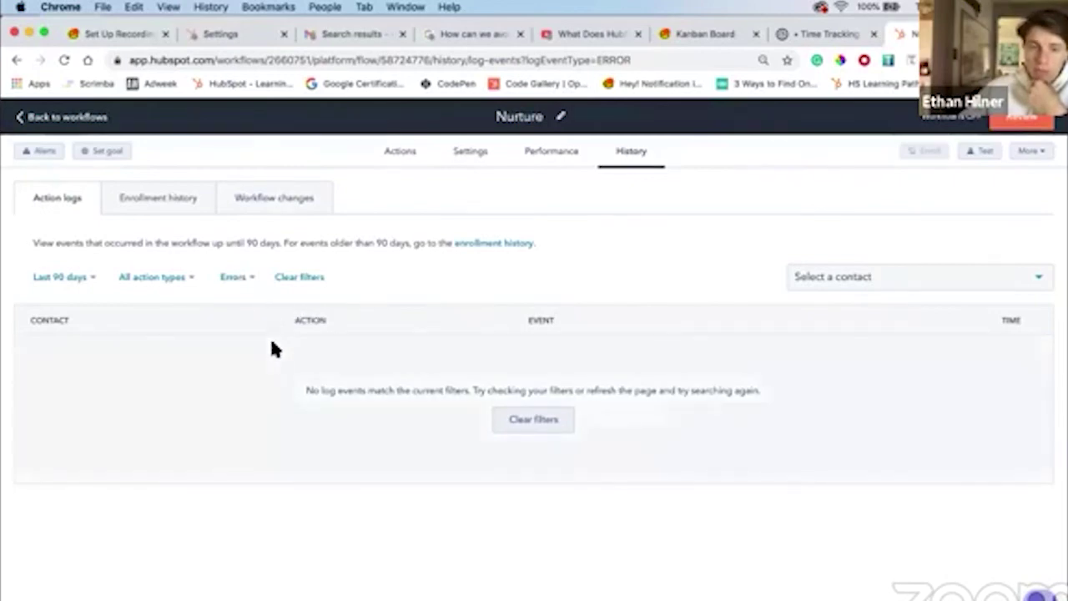
{"action": "left_click", "coordinate": [237, 282]}
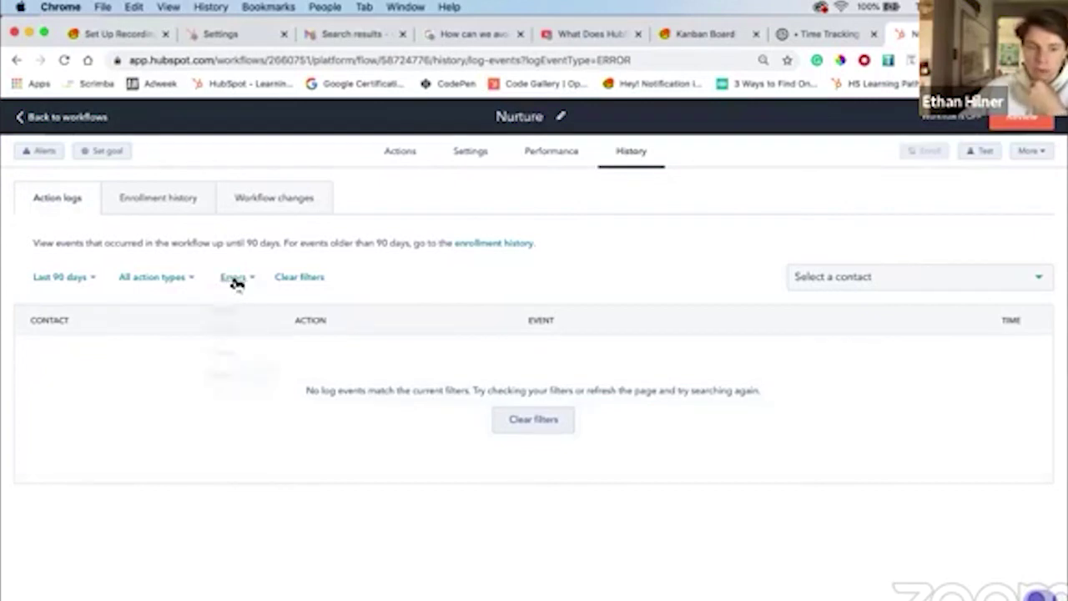
{"action": "left_click", "coordinate": [238, 367]}
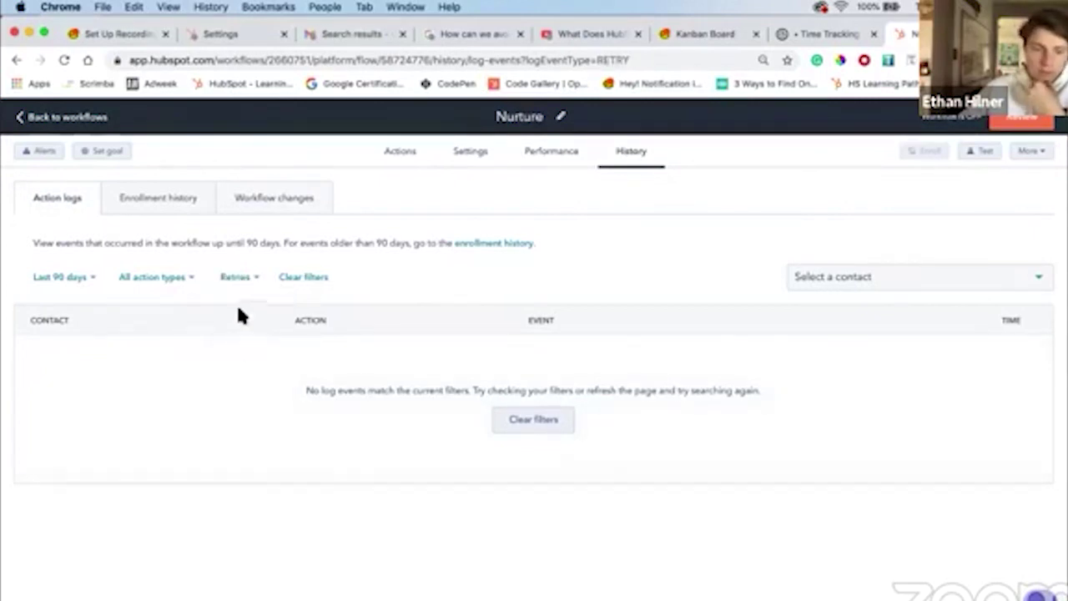
Browse the action types available for filtering the action logs without choosing one, and clear all filters.
{"action": "left_click", "coordinate": [167, 280]}
{"action": "scroll", "coordinate": [183, 455], "scroll_direction": "down", "scroll_amount": 1}
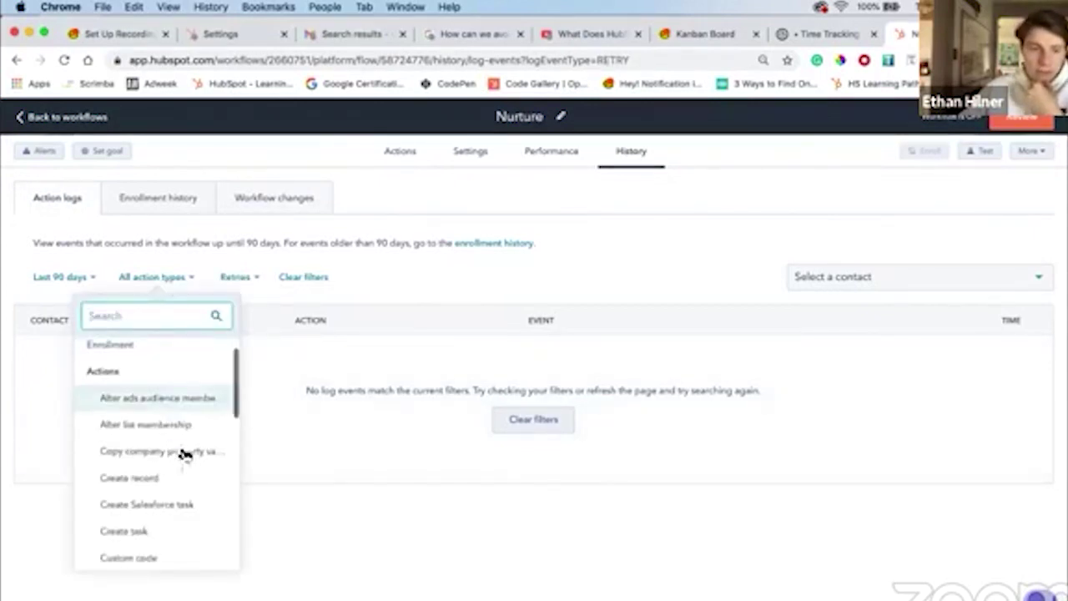
{"action": "scroll", "coordinate": [183, 455], "scroll_direction": "down", "scroll_amount": 10}
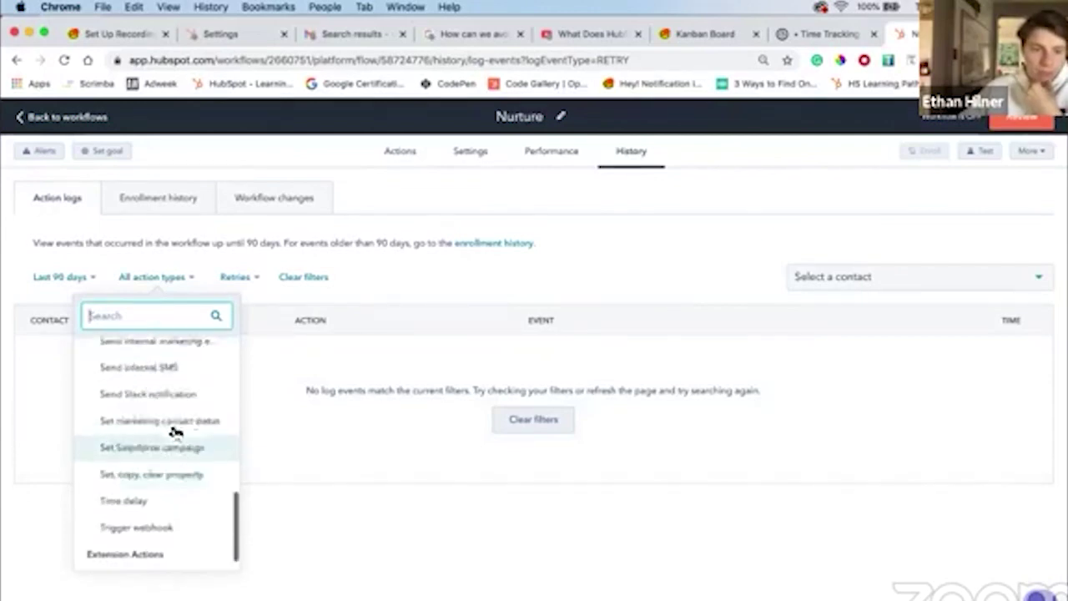
{"action": "scroll", "coordinate": [175, 431], "scroll_direction": "up", "scroll_amount": 10}
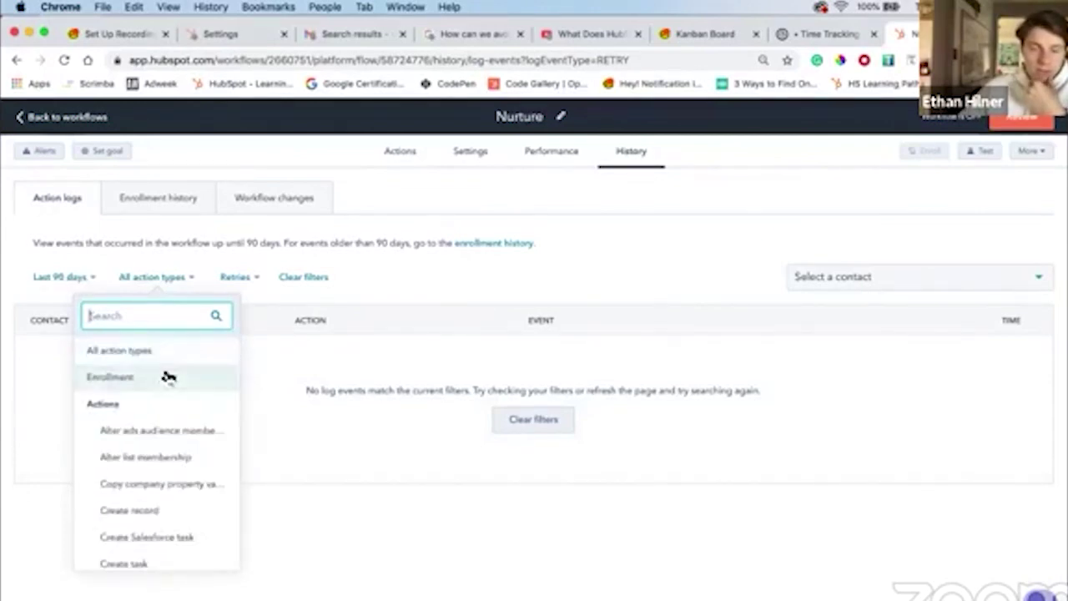
{"action": "scroll", "coordinate": [169, 377], "scroll_direction": "down", "scroll_amount": 1}
{"action": "left_click", "coordinate": [294, 283]}
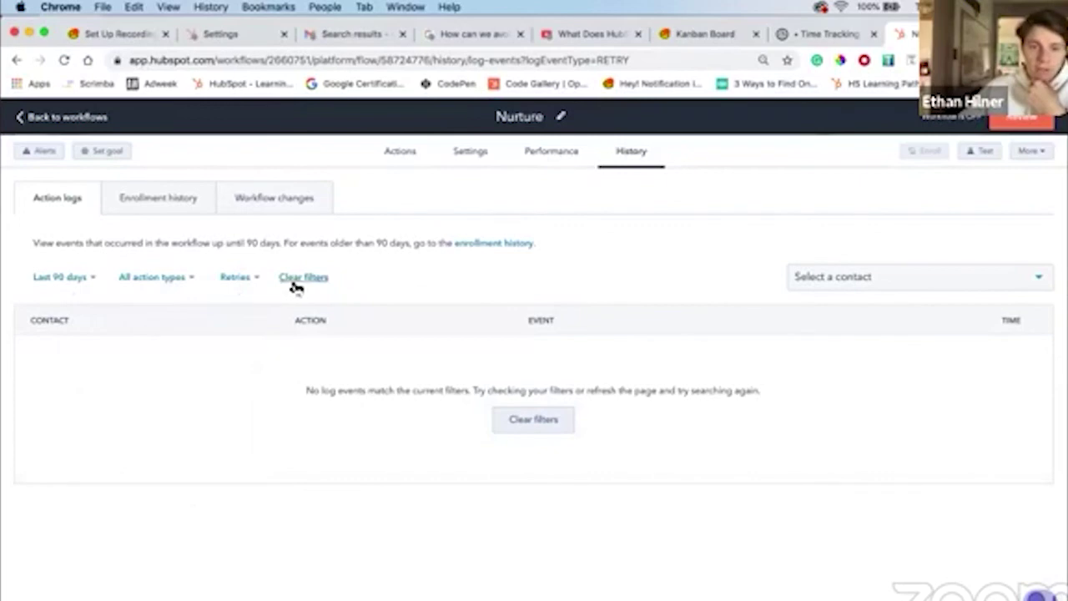
{"action": "left_click", "coordinate": [294, 284]}
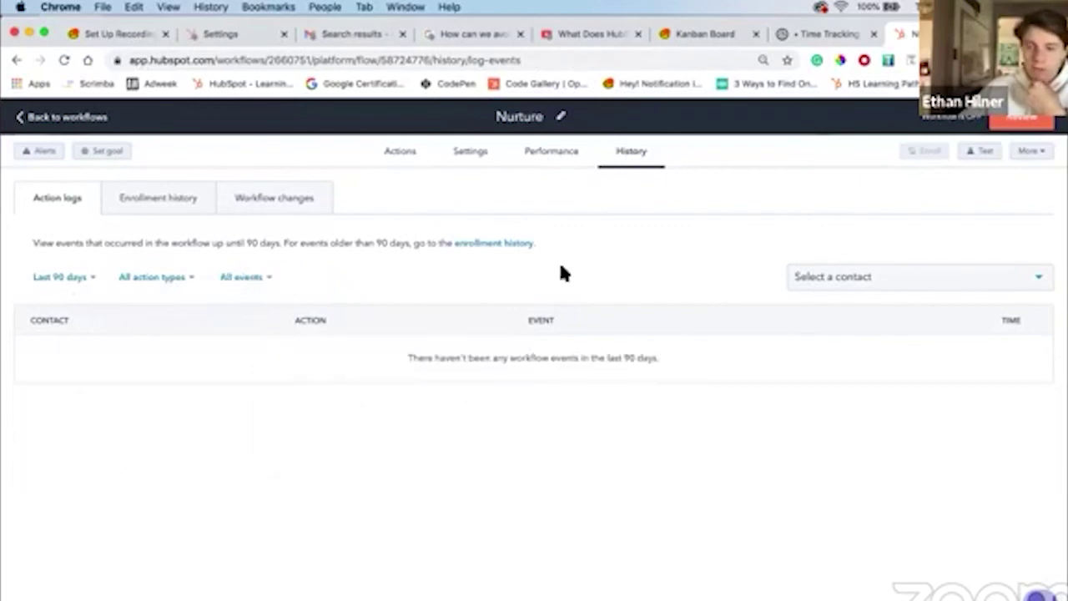
Revisit the workflow's actions and performance metrics, and return to its general execution time settings.
{"action": "left_click", "coordinate": [477, 165]}
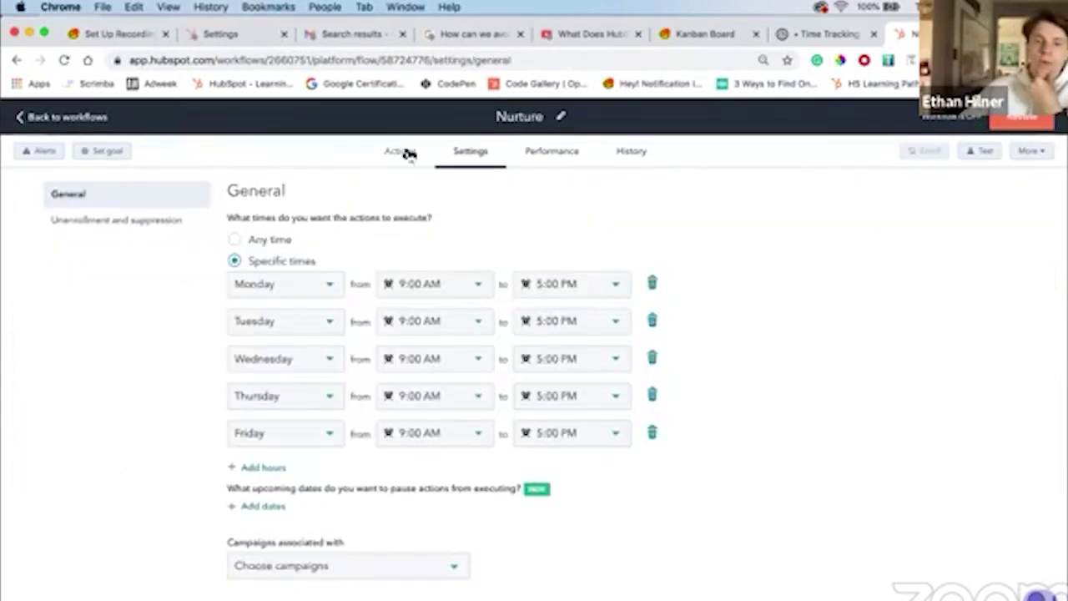
{"action": "left_click", "coordinate": [404, 152]}
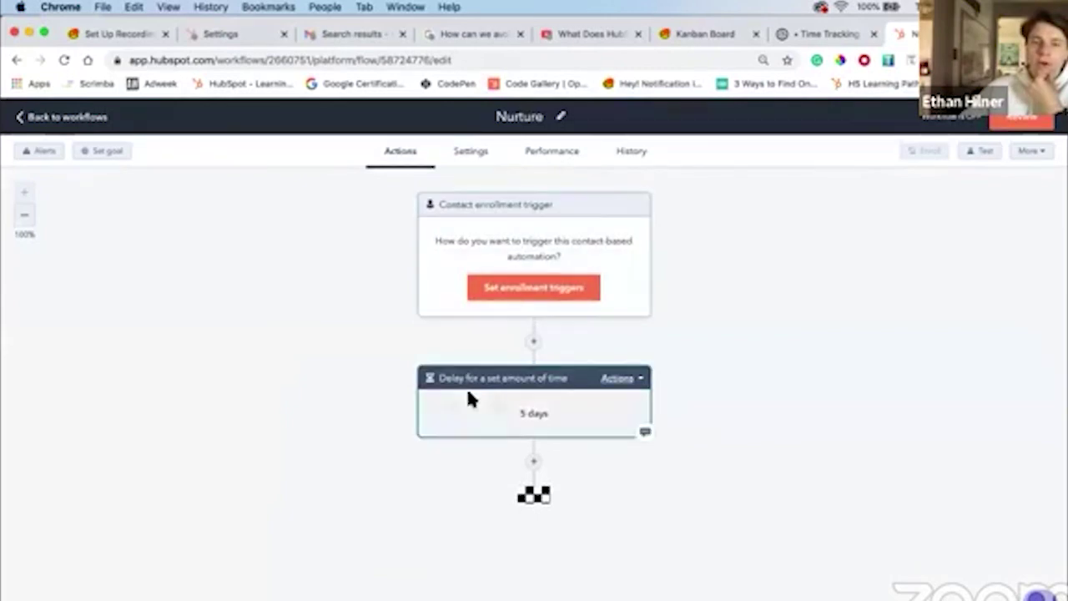
{"action": "left_click", "coordinate": [486, 161]}
{"action": "left_click", "coordinate": [570, 161]}
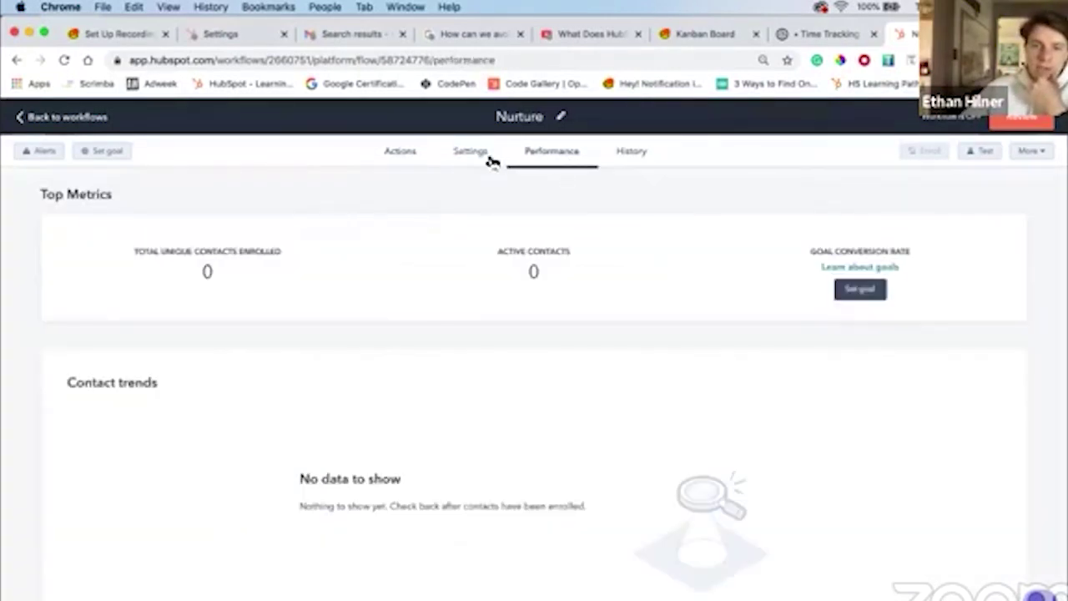
{"action": "left_click", "coordinate": [489, 161]}
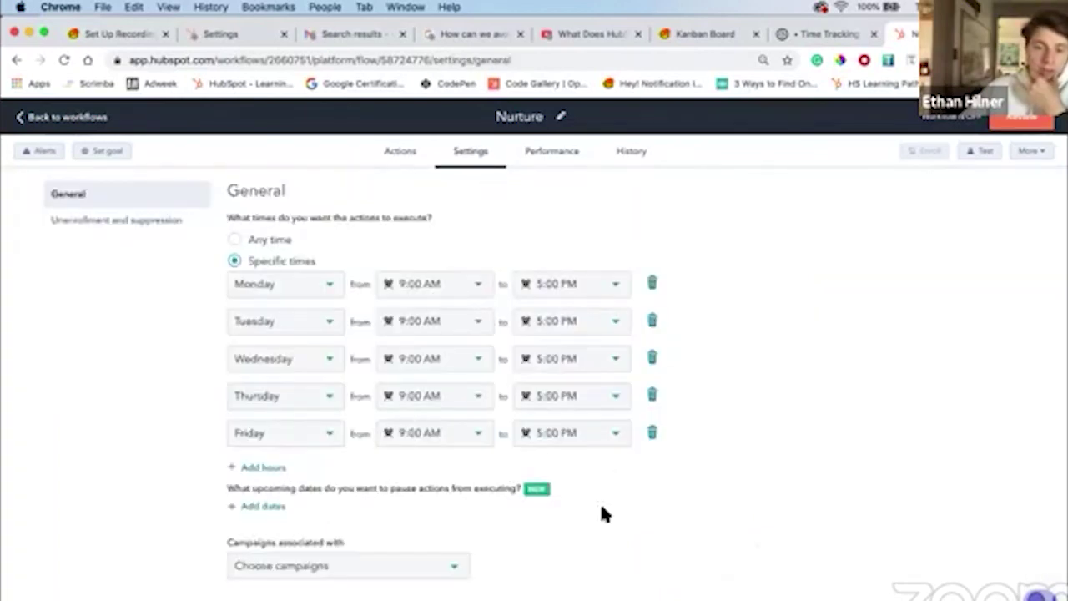
{"action": "left_click_drag", "start_coordinate": [605, 513], "coordinate": [401, 494]}
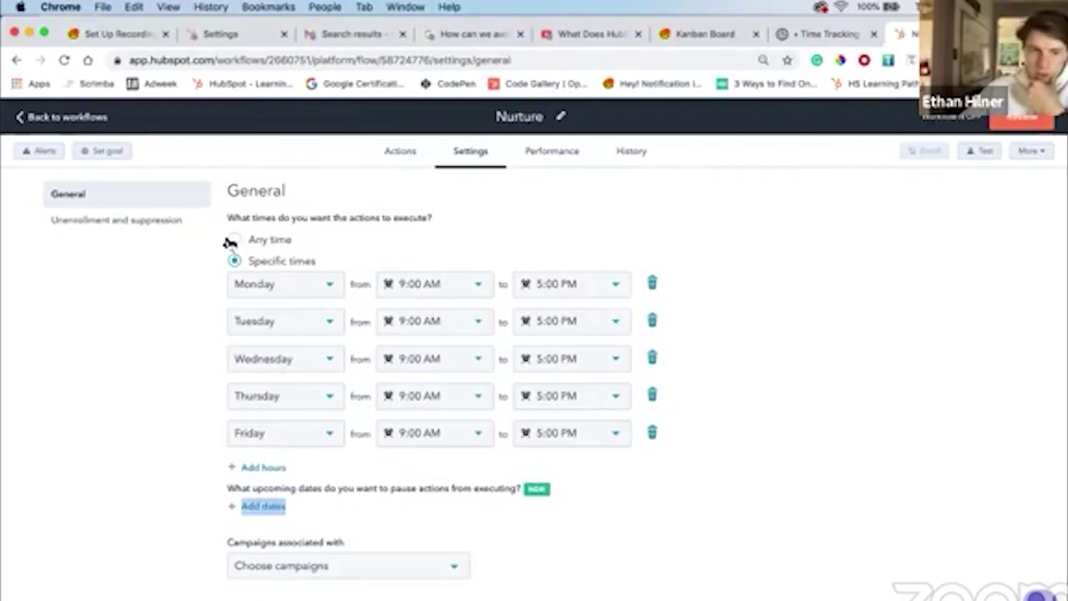
Recheck the full set of unenrollment and suppression settings for the Nurture workflow.
{"action": "left_click", "coordinate": [173, 223]}
{"action": "scroll", "coordinate": [394, 379], "scroll_direction": "down", "scroll_amount": 3}
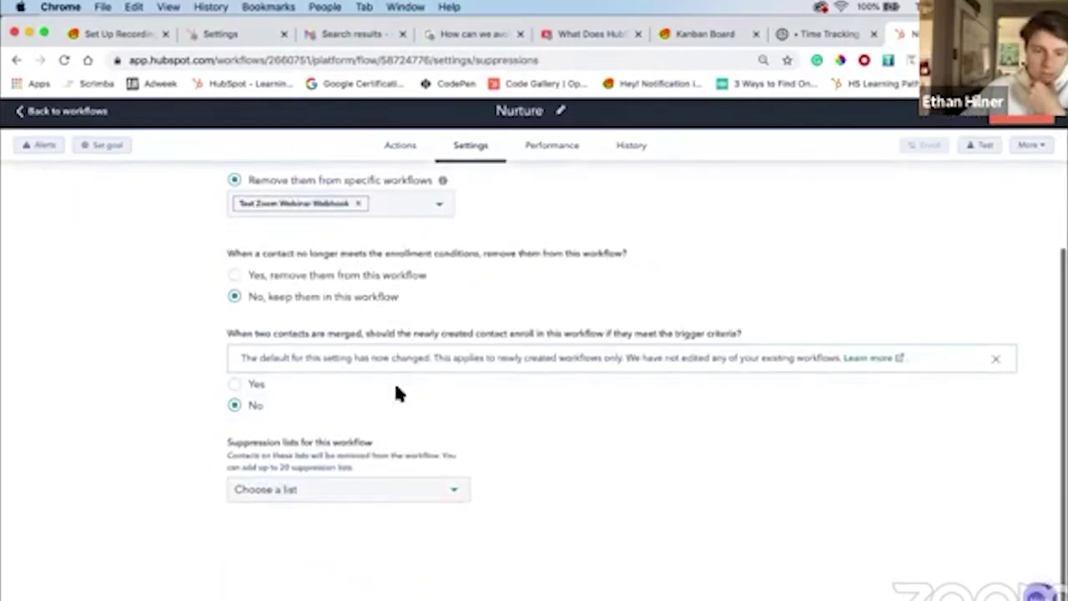
{"action": "scroll", "coordinate": [391, 363], "scroll_direction": "up", "scroll_amount": 3}
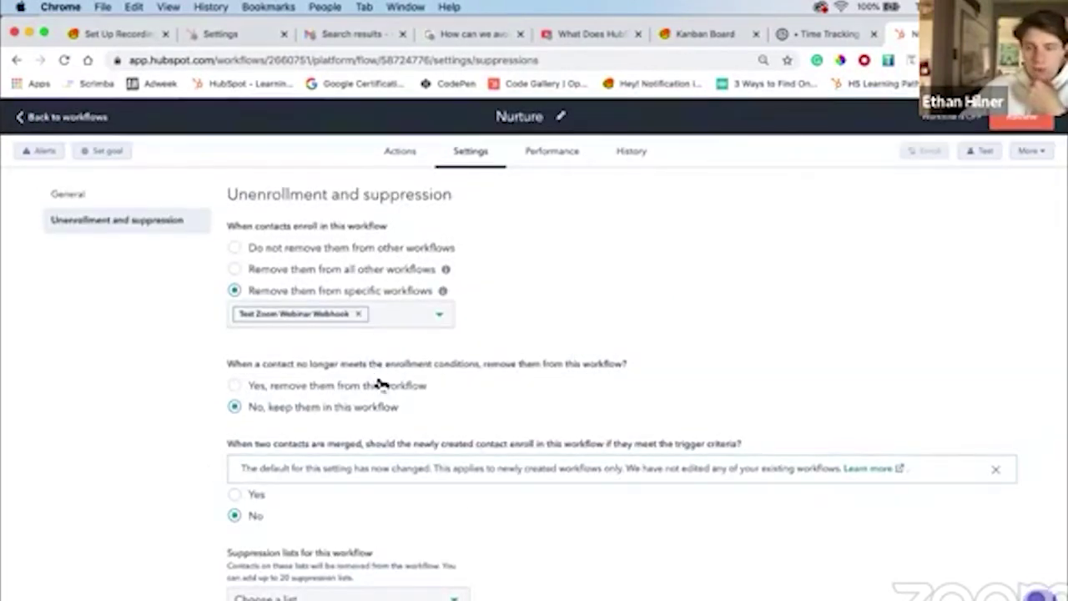
Glance at the workflow's performance and history, and return to the list of all workflows.
{"action": "left_click", "coordinate": [565, 159]}
{"action": "left_click", "coordinate": [644, 157]}
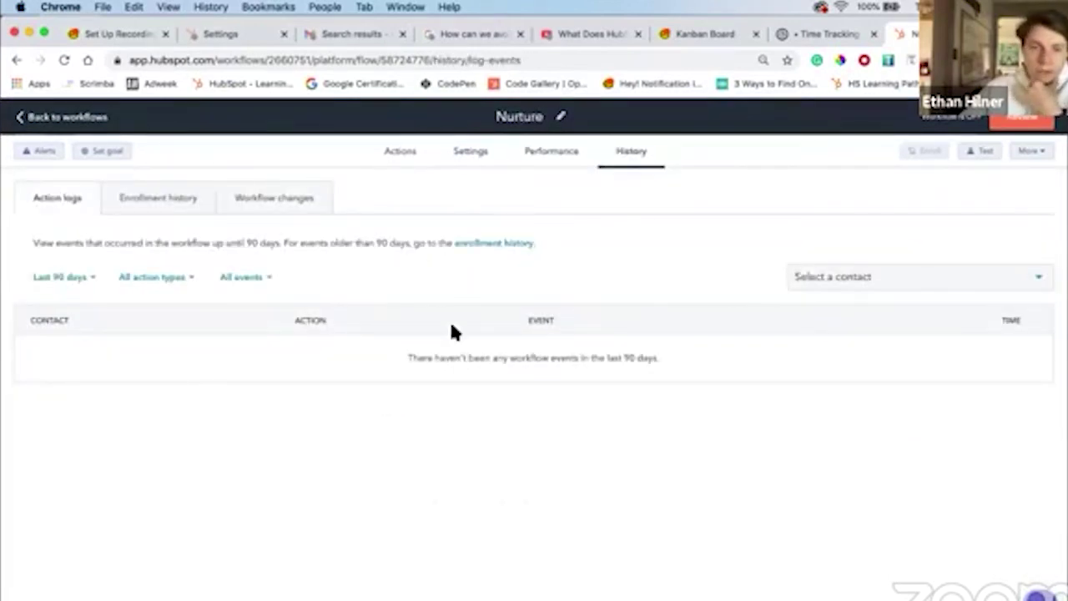
{"action": "left_click", "coordinate": [50, 117]}
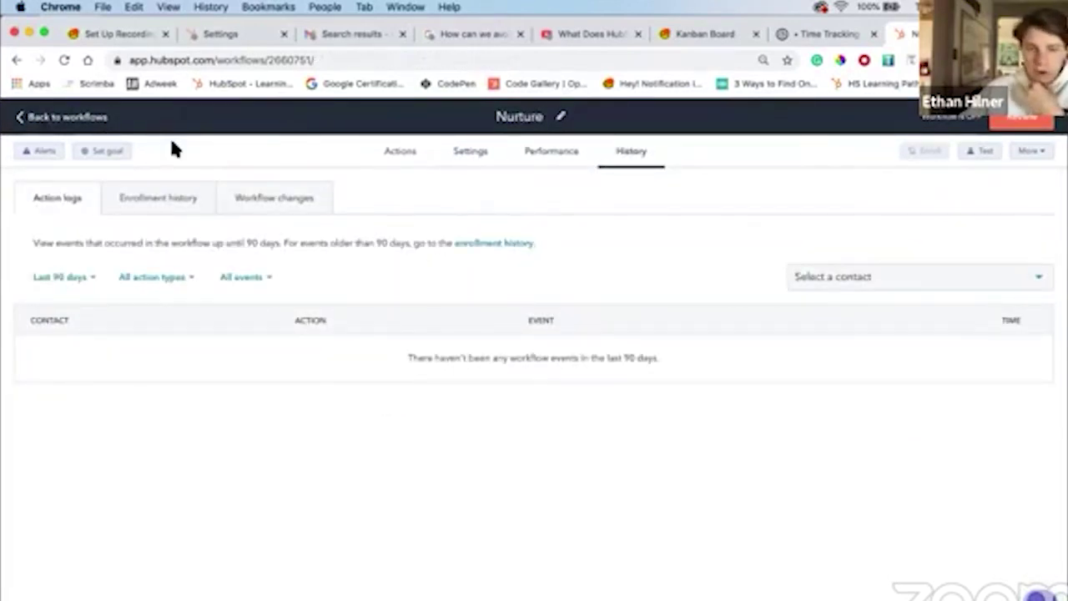
{"action": "mouse_move", "coordinate": [169, 127]}
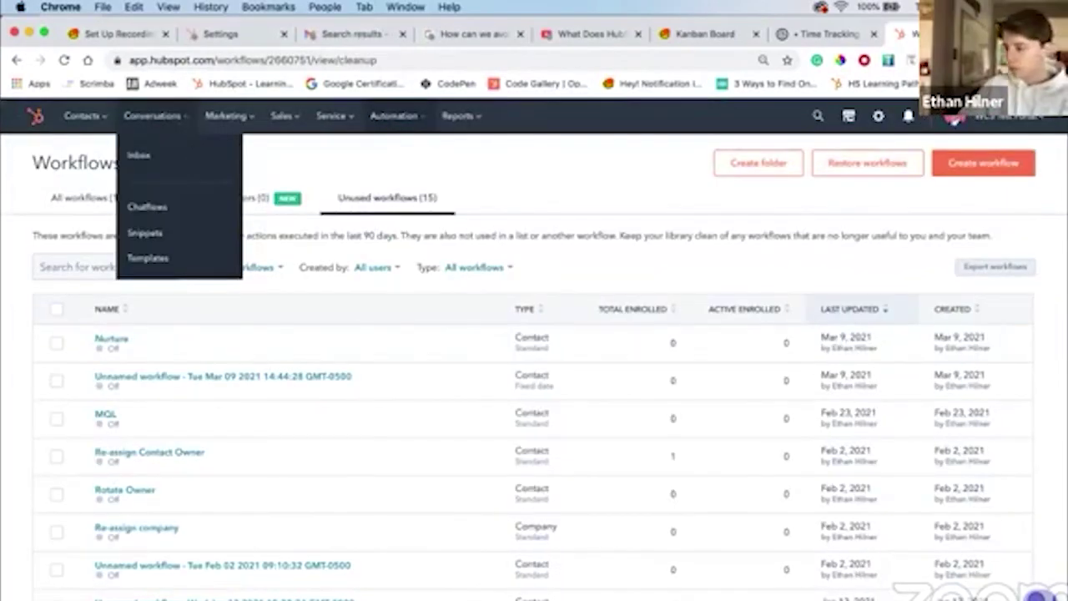